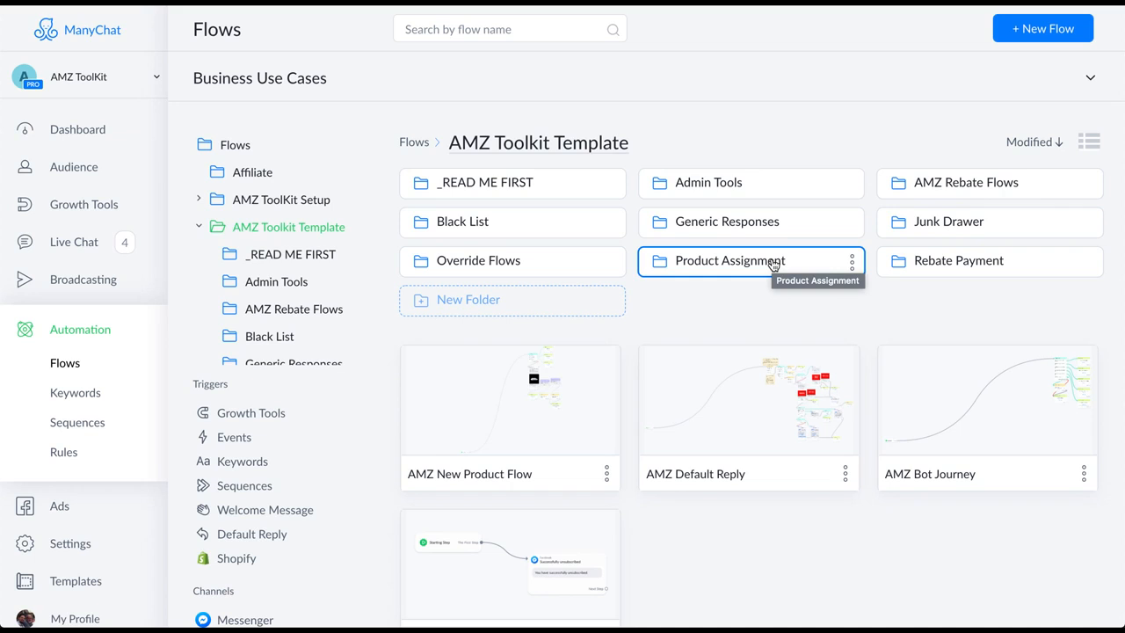
Open the AMZ Keyword Reset flow from the Admin Tools folder for editing
click(705, 185)
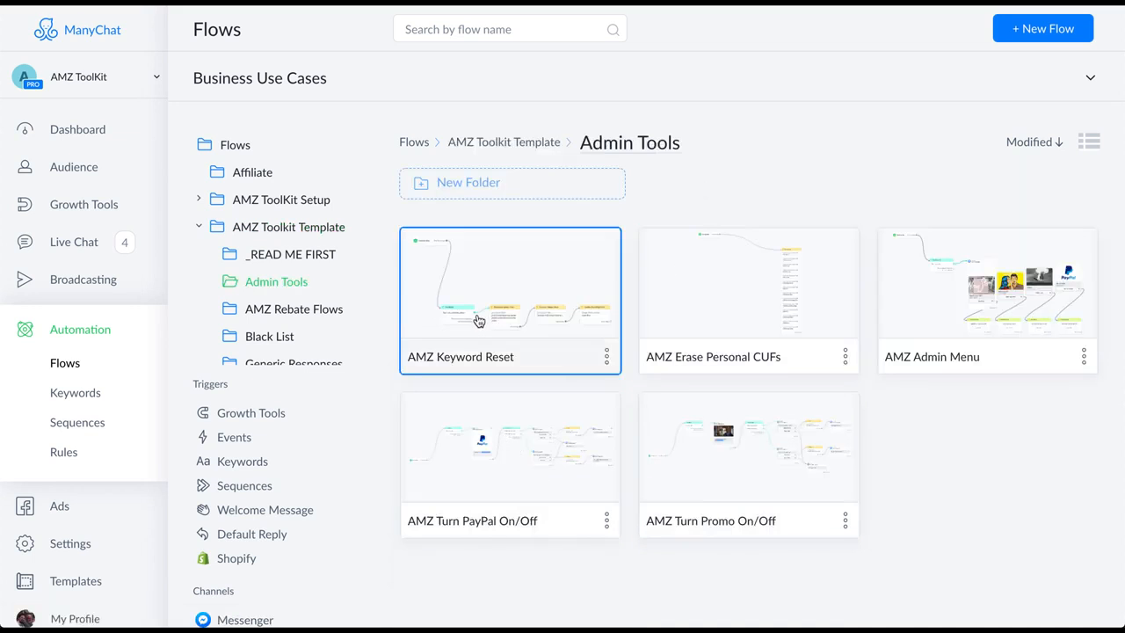
click(479, 321)
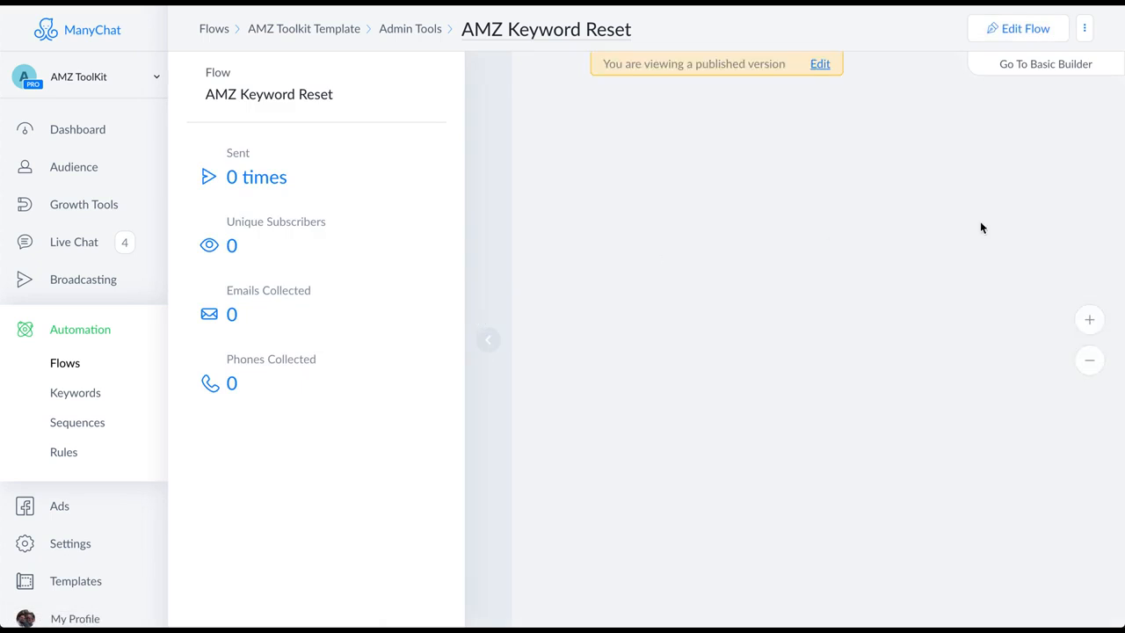
click(1015, 28)
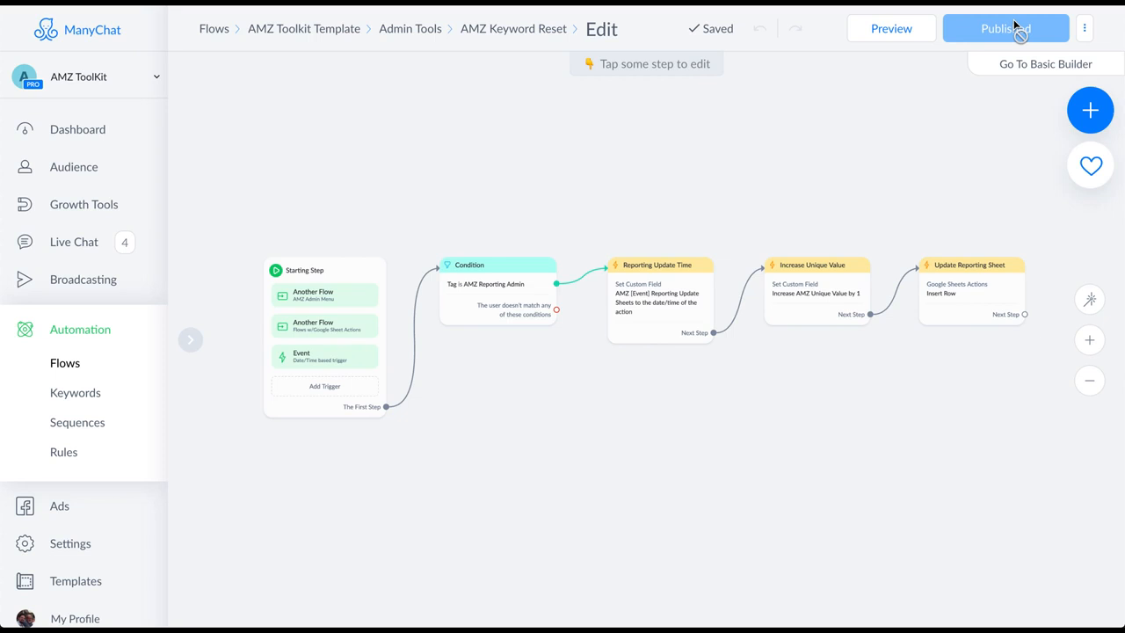
scroll(304, 378, up, 2)
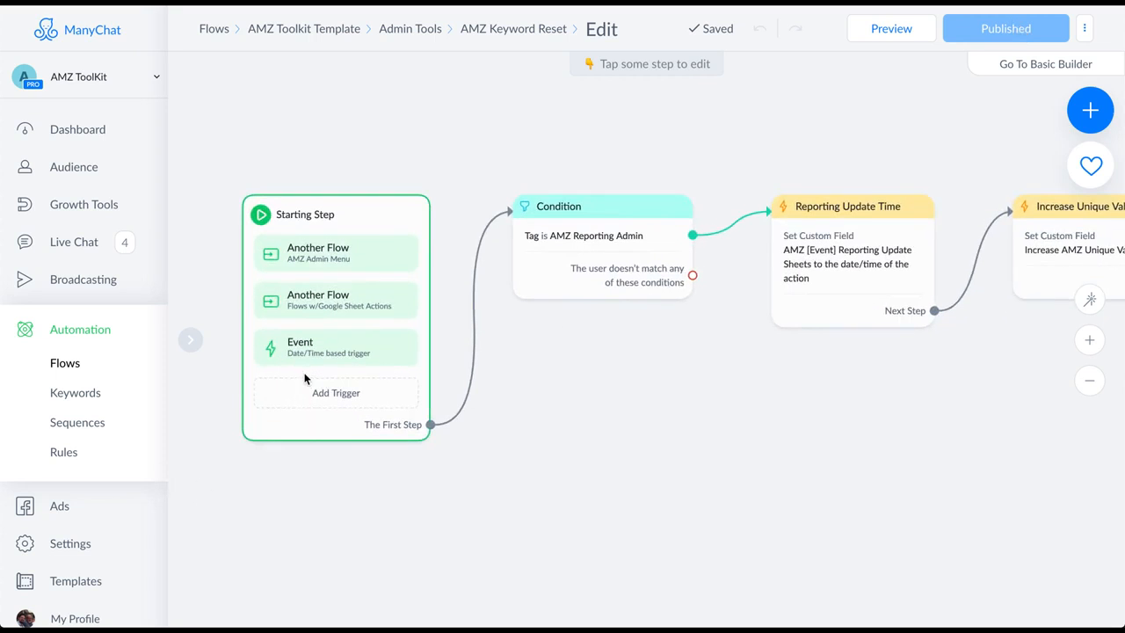
Inspect the Date/Time based trigger of the Starting Step and the custom field it depends on
click(351, 349)
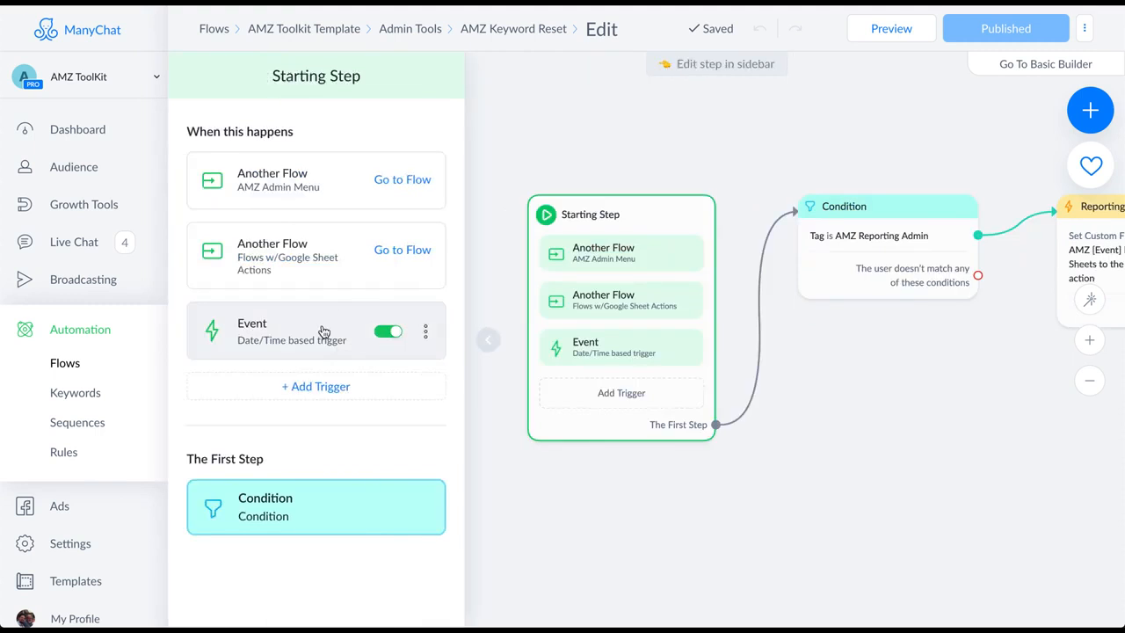
click(323, 331)
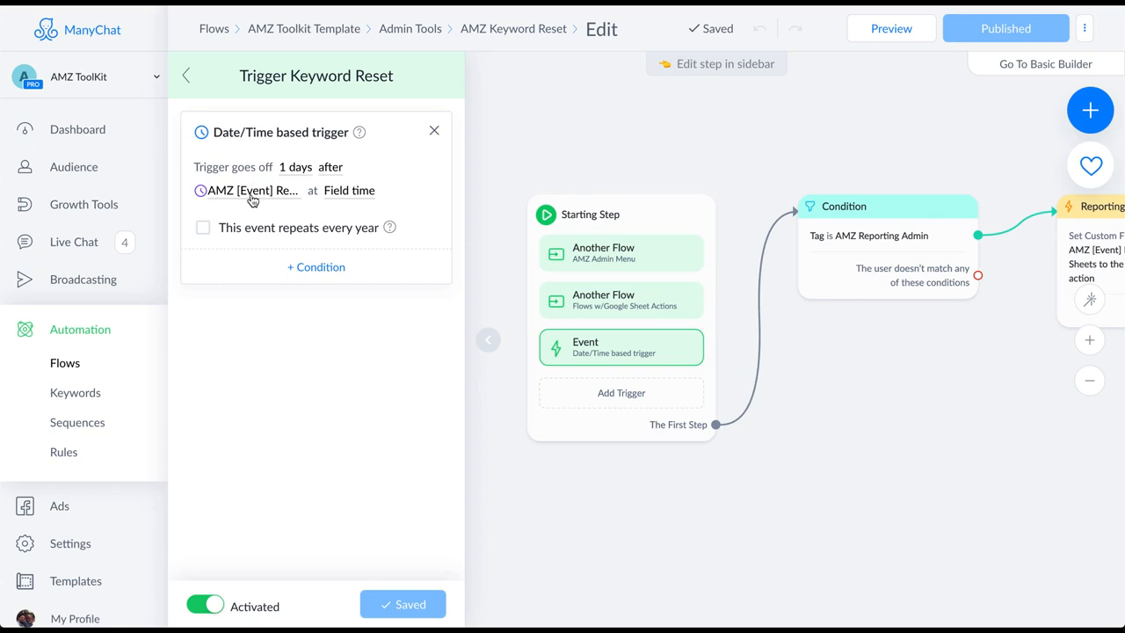
click(253, 193)
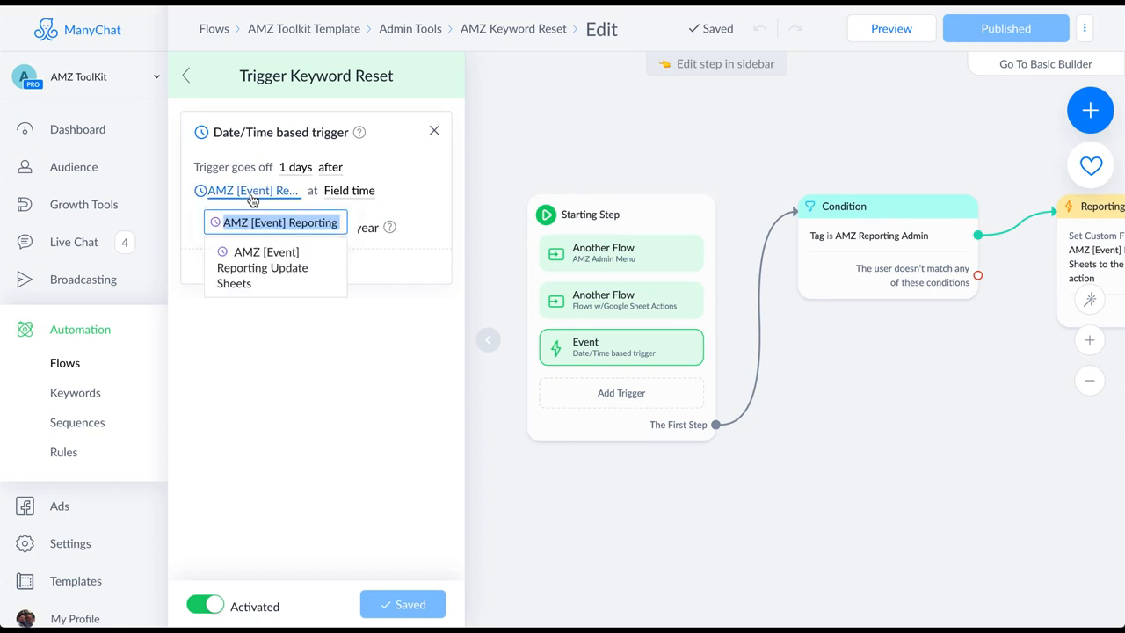
click(352, 390)
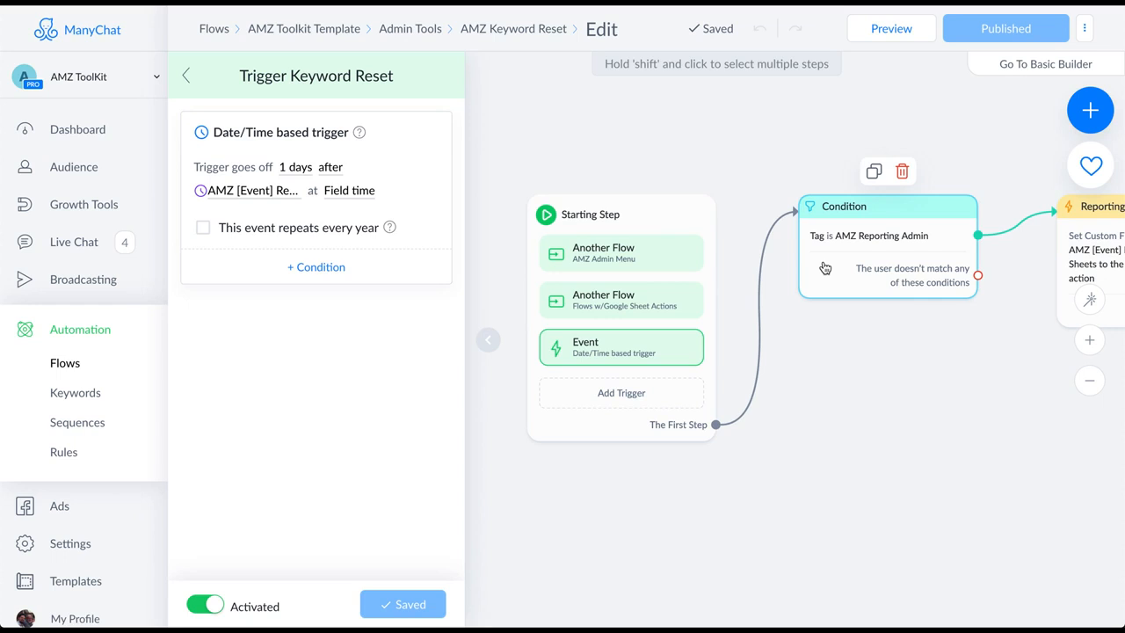
Examine the Condition block and the custom field action in the Reporting Update Time block
click(488, 340)
drag(850, 409, 487, 442)
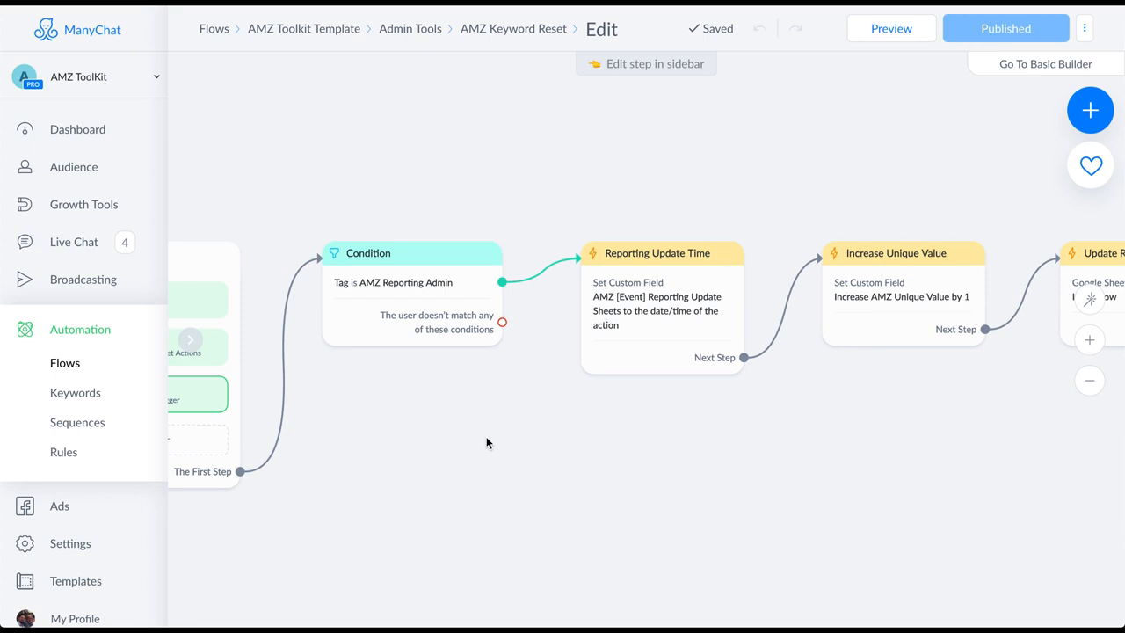
click(650, 323)
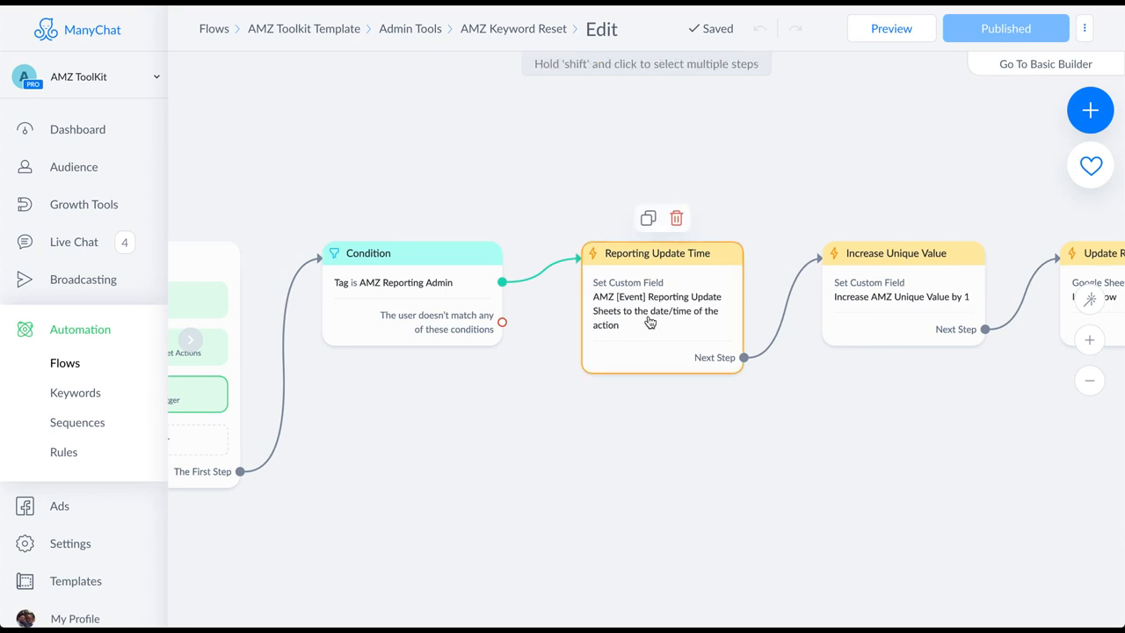
drag(639, 474, 513, 483)
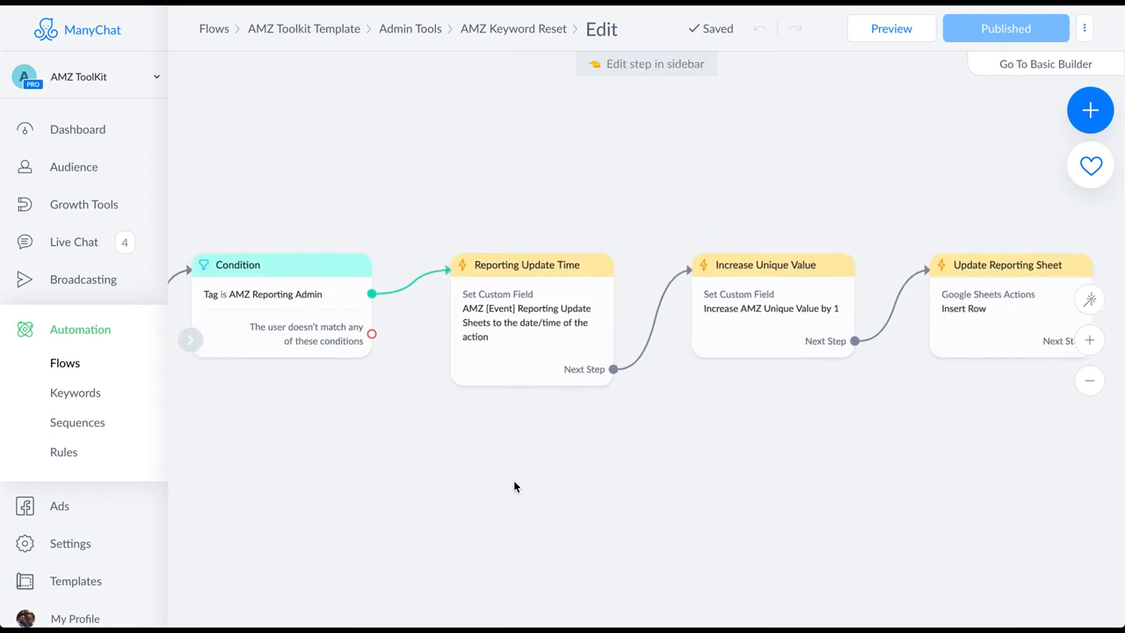
scroll(514, 480, up, 2)
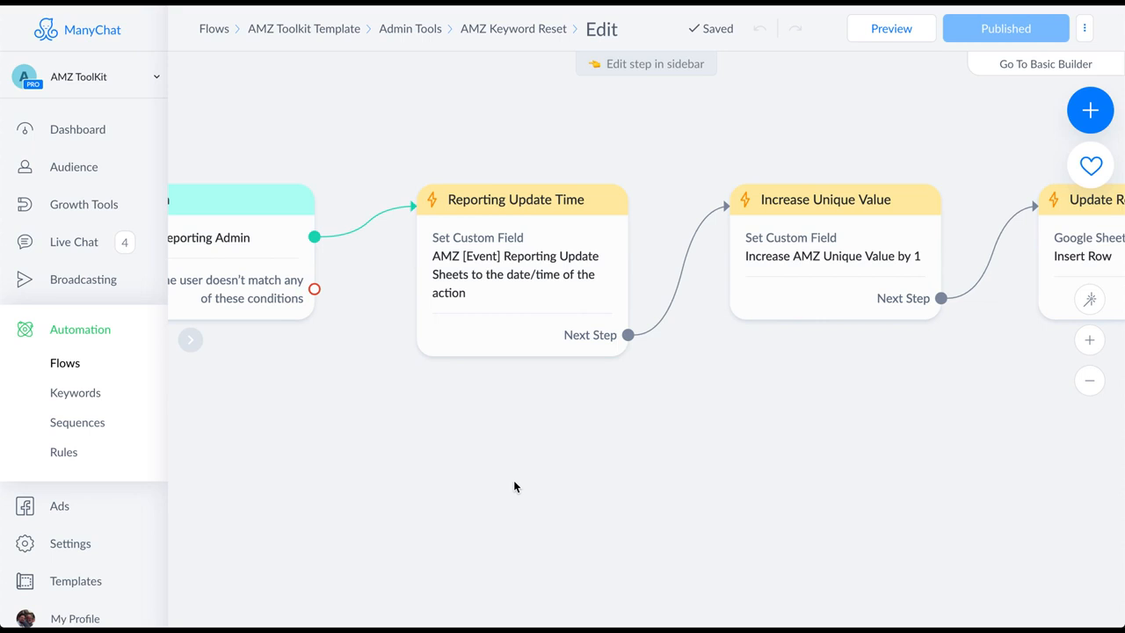
double_click(494, 346)
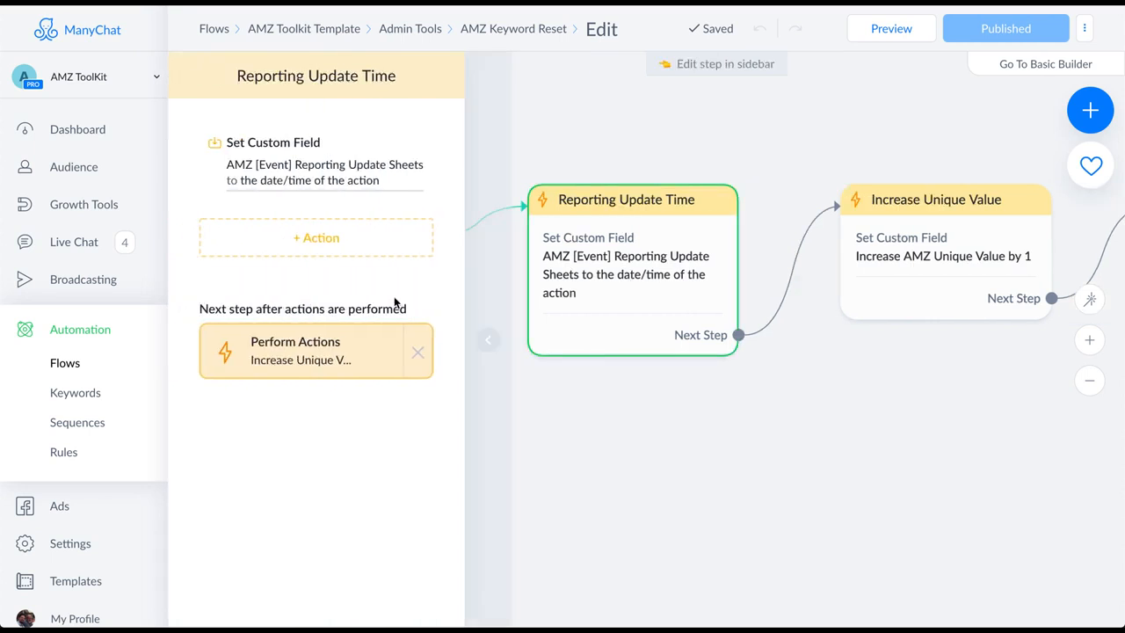
click(1007, 440)
Review the Insert Row column mapping of the Google Sheets action in the Update Reporting Sheet block and save the action
drag(961, 405, 673, 475)
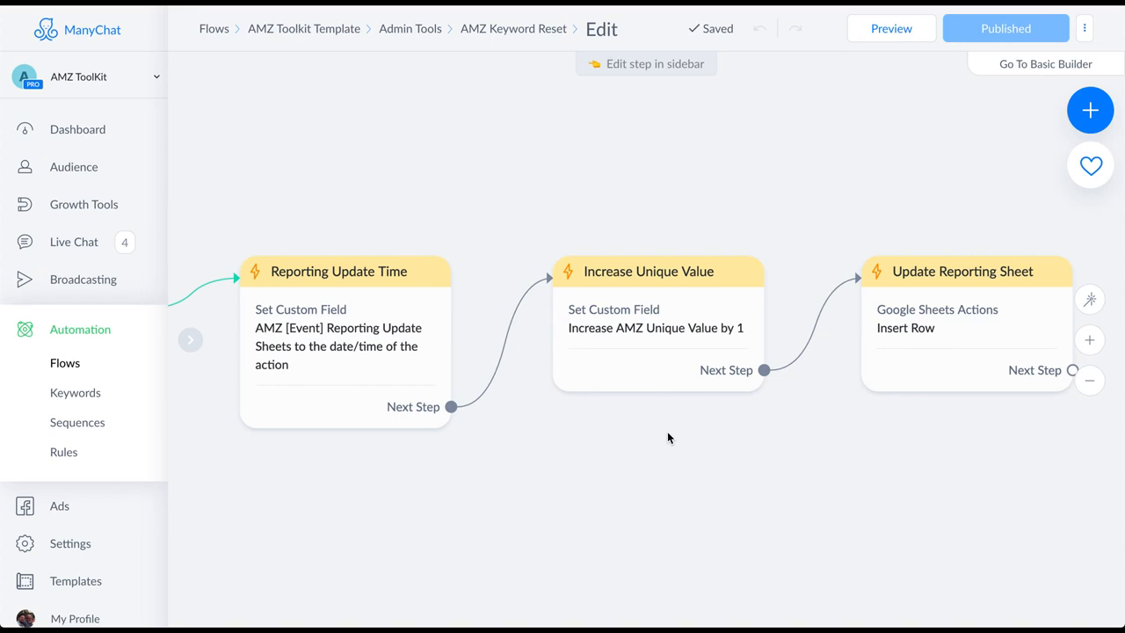
drag(667, 433, 555, 412)
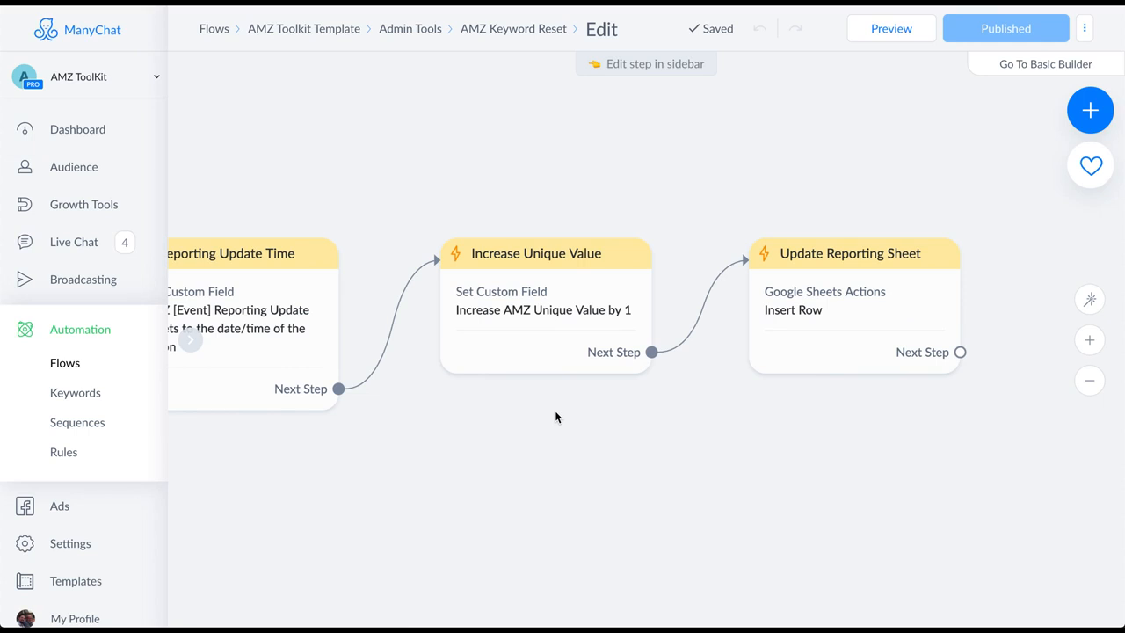
click(829, 307)
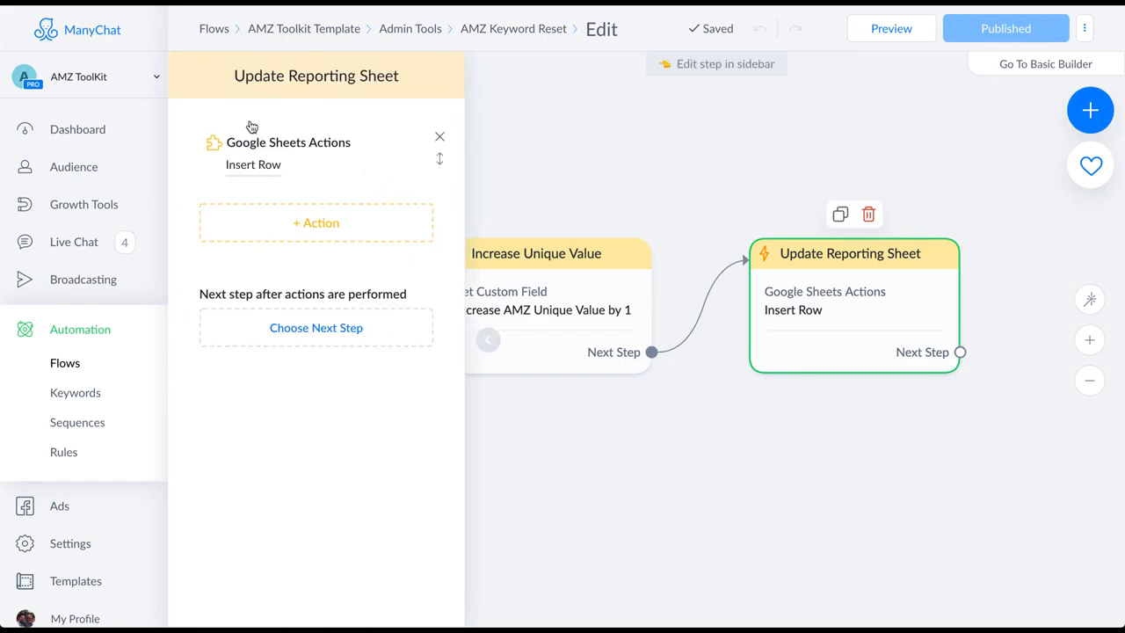
click(312, 166)
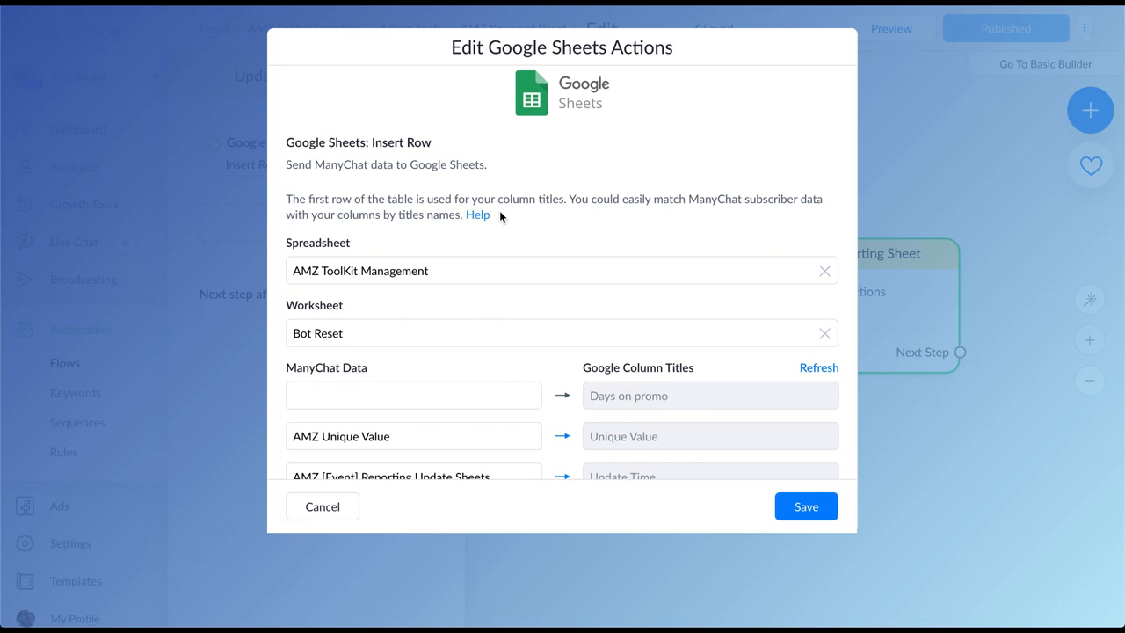
scroll(500, 216, down, 1)
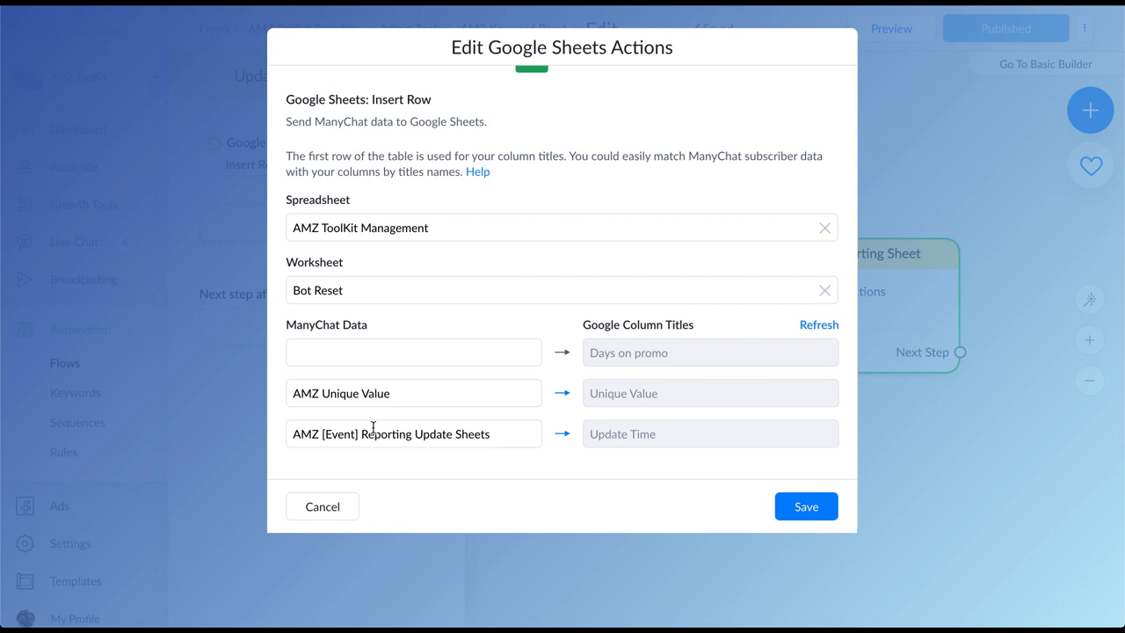
click(805, 506)
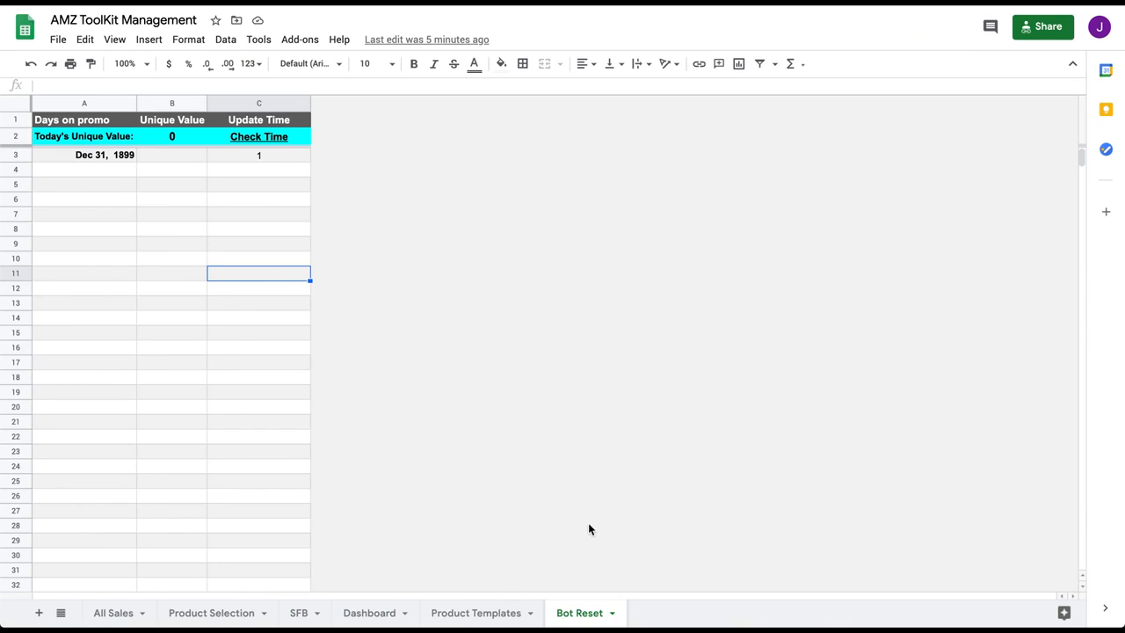
Switch to the AMZ ToolKit Management spreadsheet and check the unique value and sales counts on the Bot Reset, Dashboard and All Sales sheets
click(276, 156)
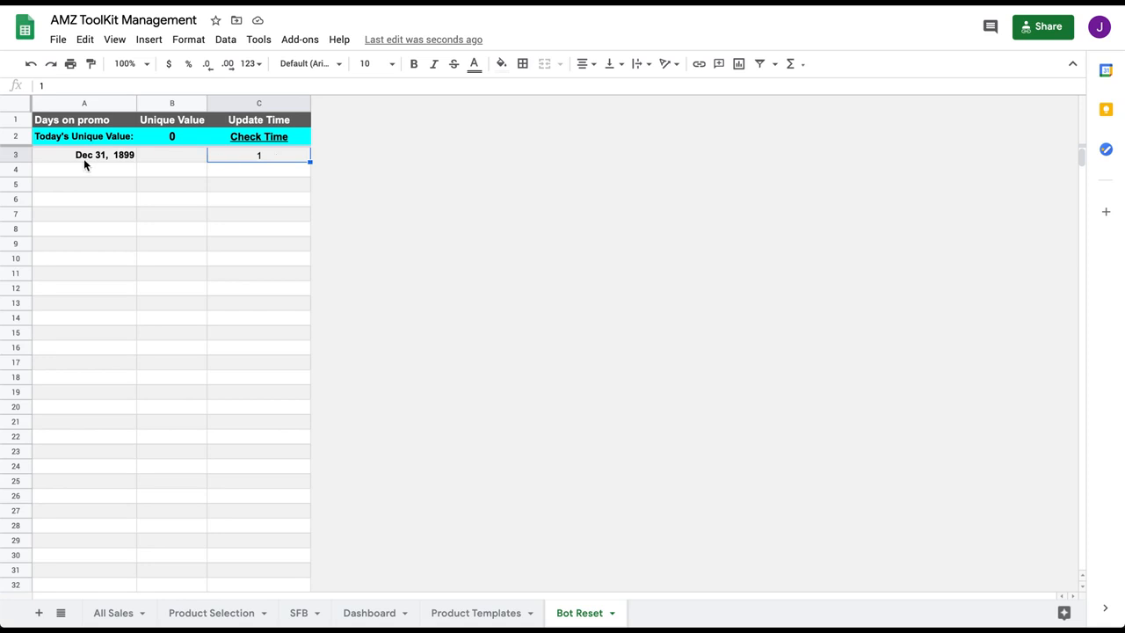
key(ctrl+Left)
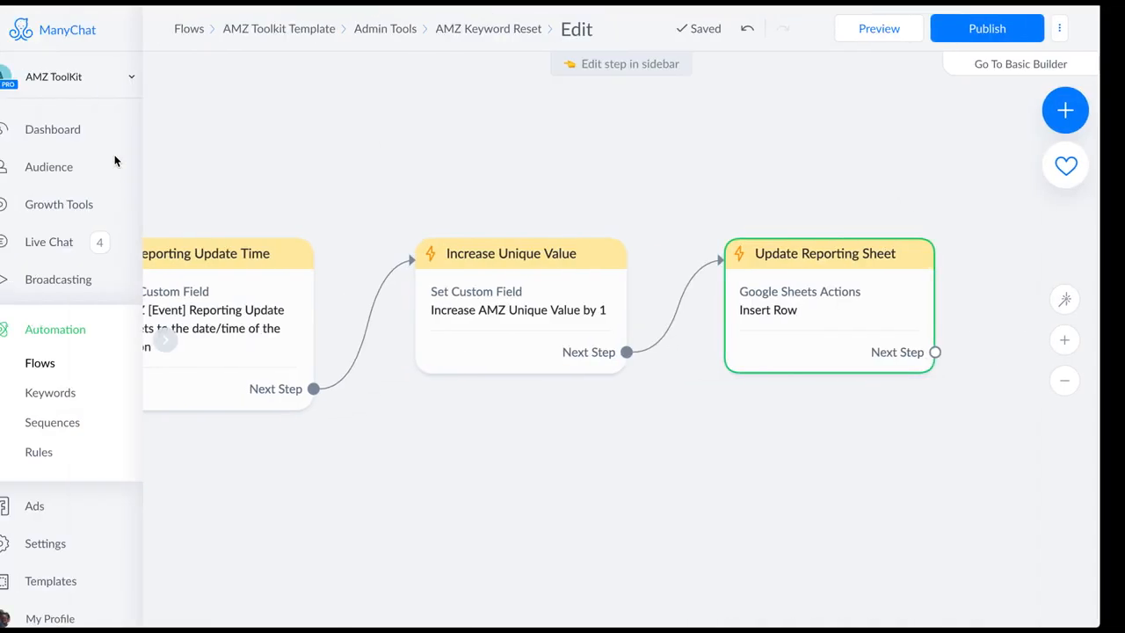
key(ctrl+Right)
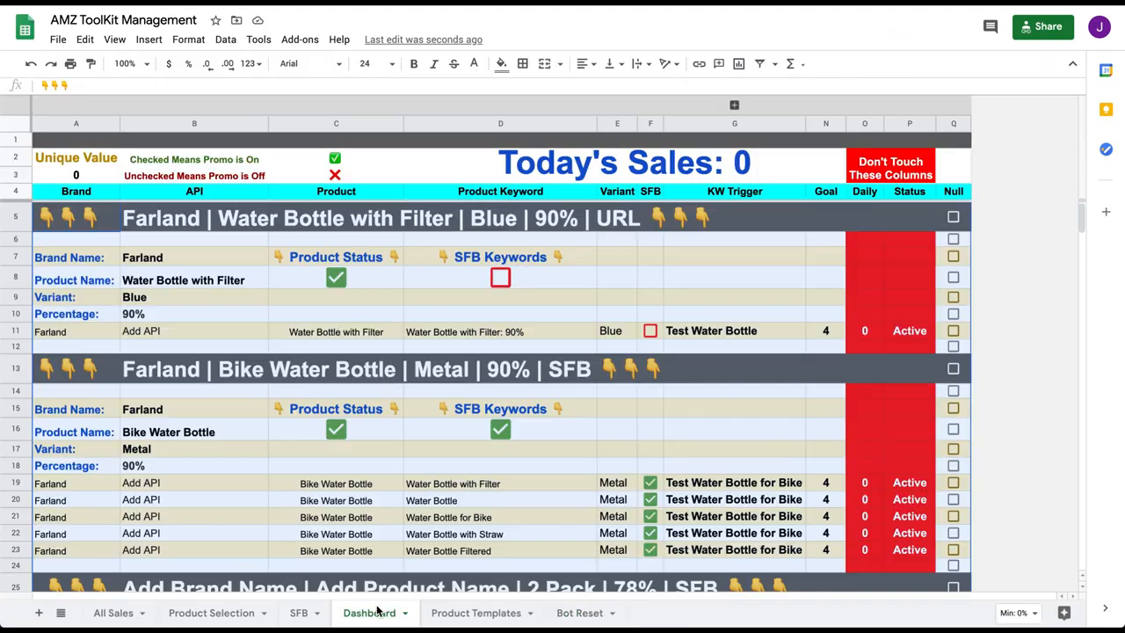
click(373, 612)
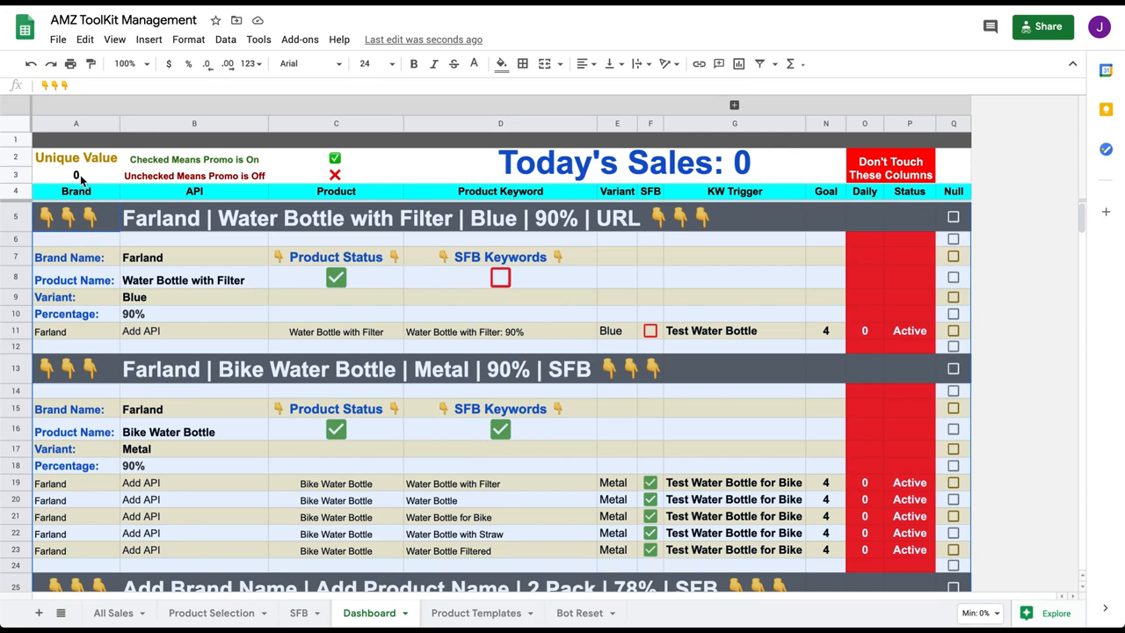
click(112, 613)
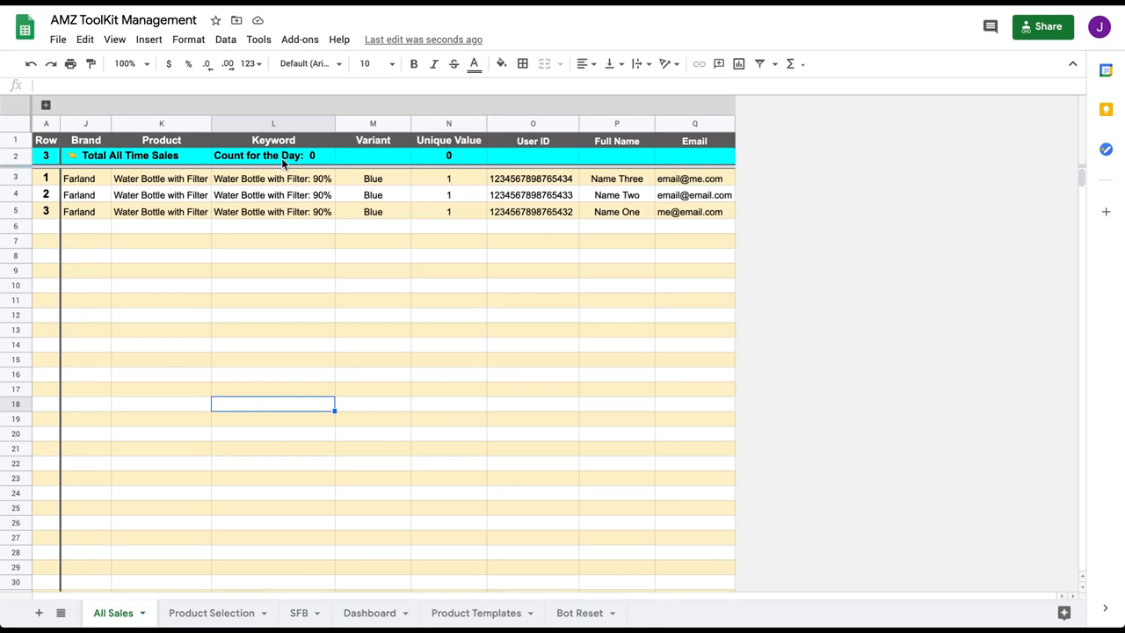
click(364, 612)
Publish the AMZ Keyword Reset flow in ManyChat and preview it, and check the spreadsheet's Dashboard sheet
key(ctrl+Left)
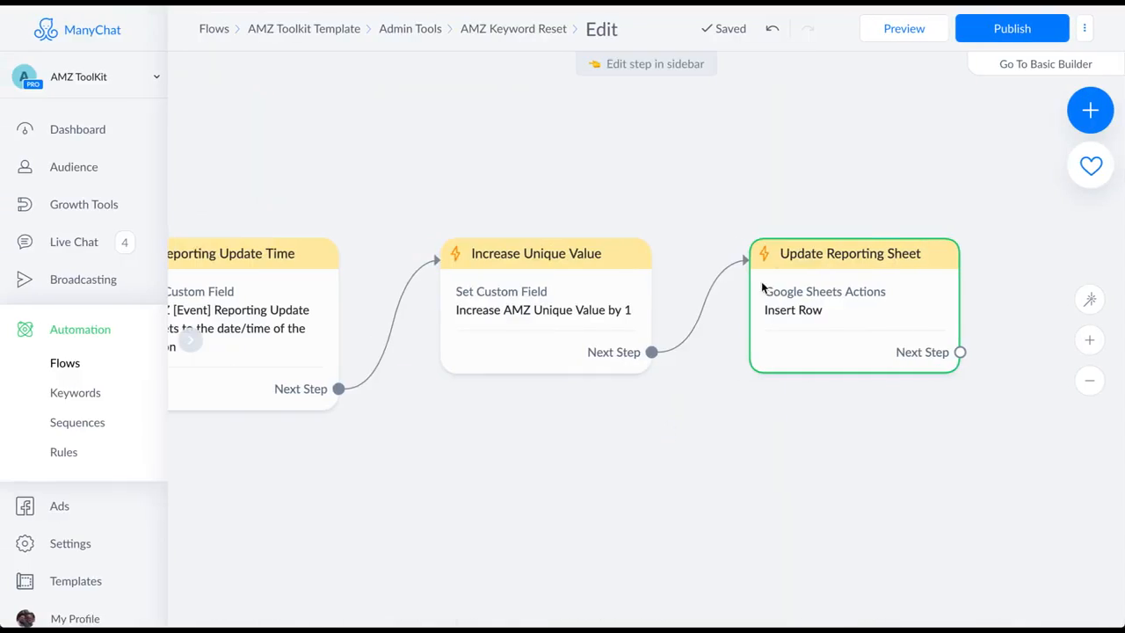
click(989, 24)
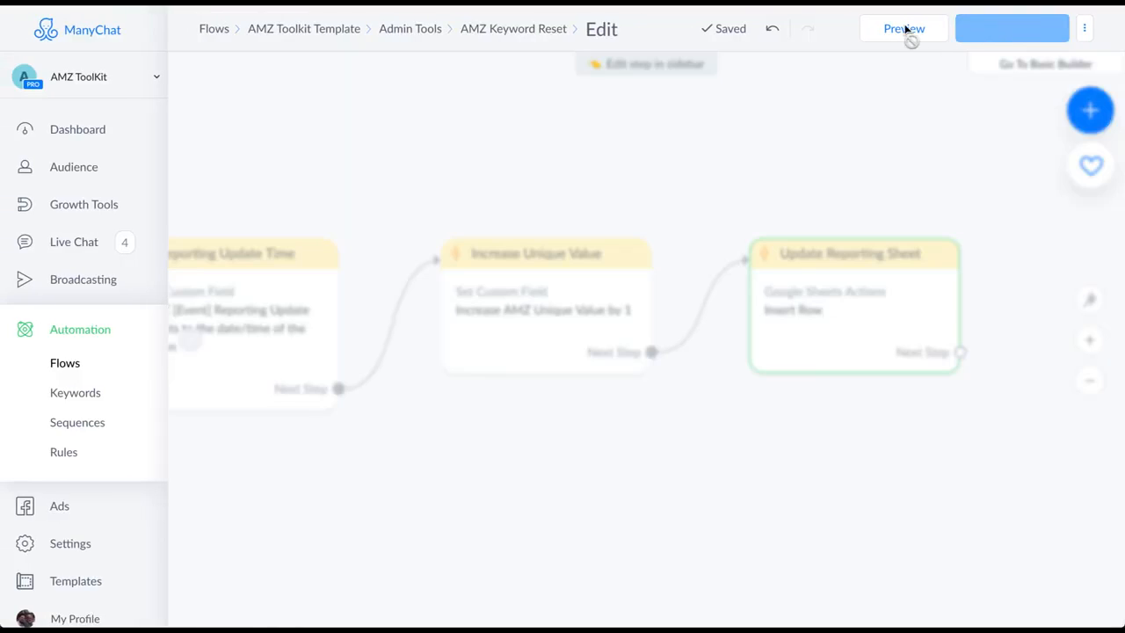
key(ctrl+Right)
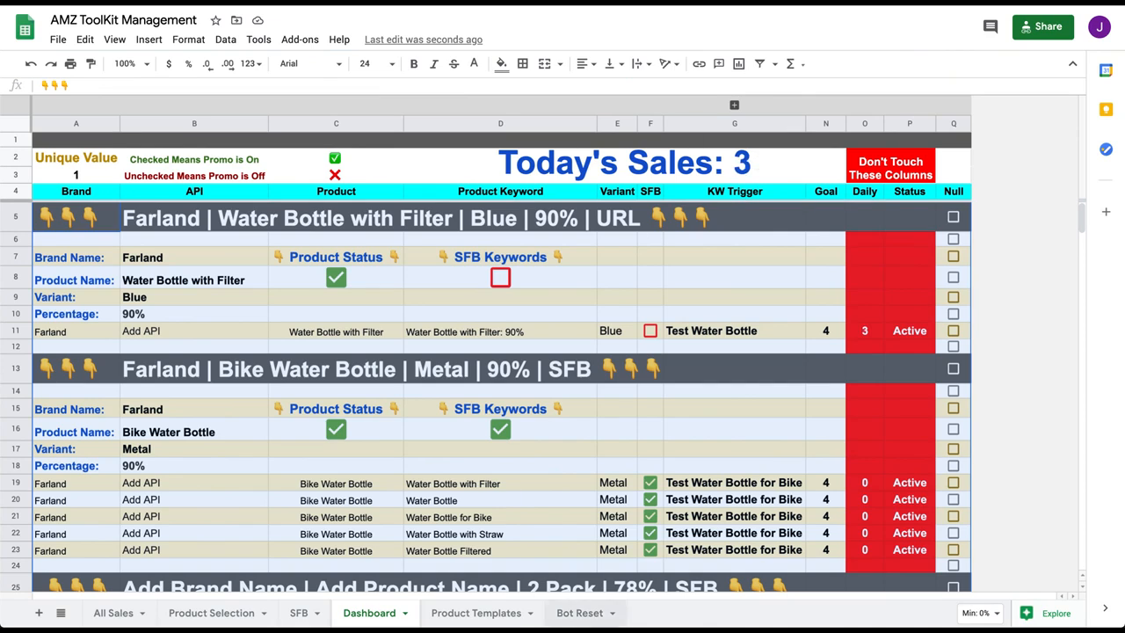
click(629, 285)
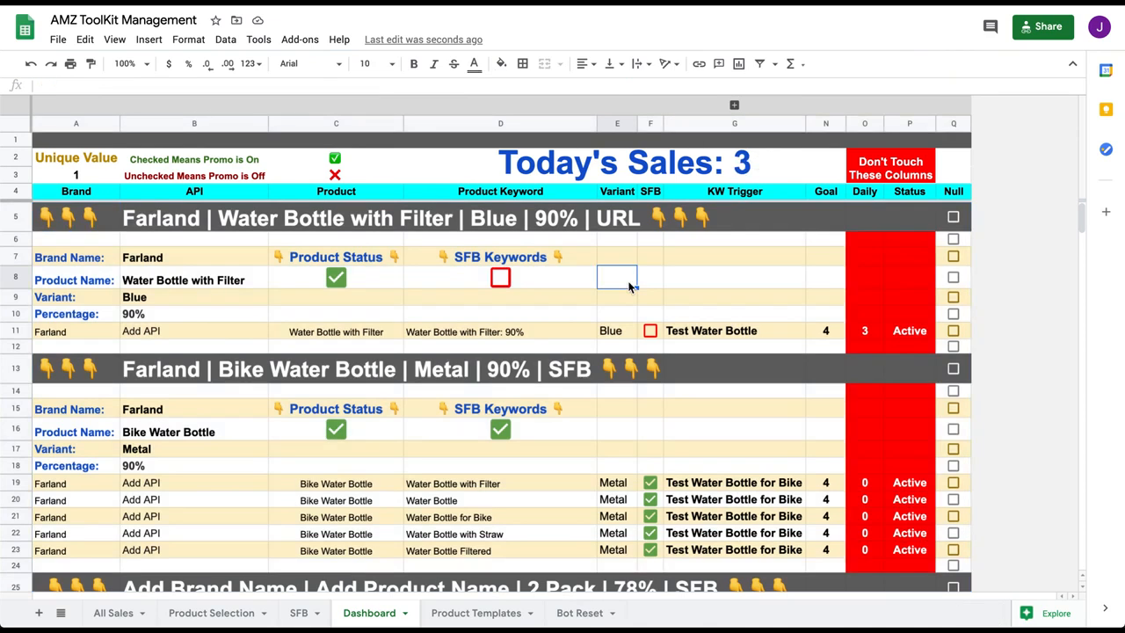
Delete row 3 with the Dec 31, 1899 entry from the Bot Reset sheet
click(577, 613)
click(248, 218)
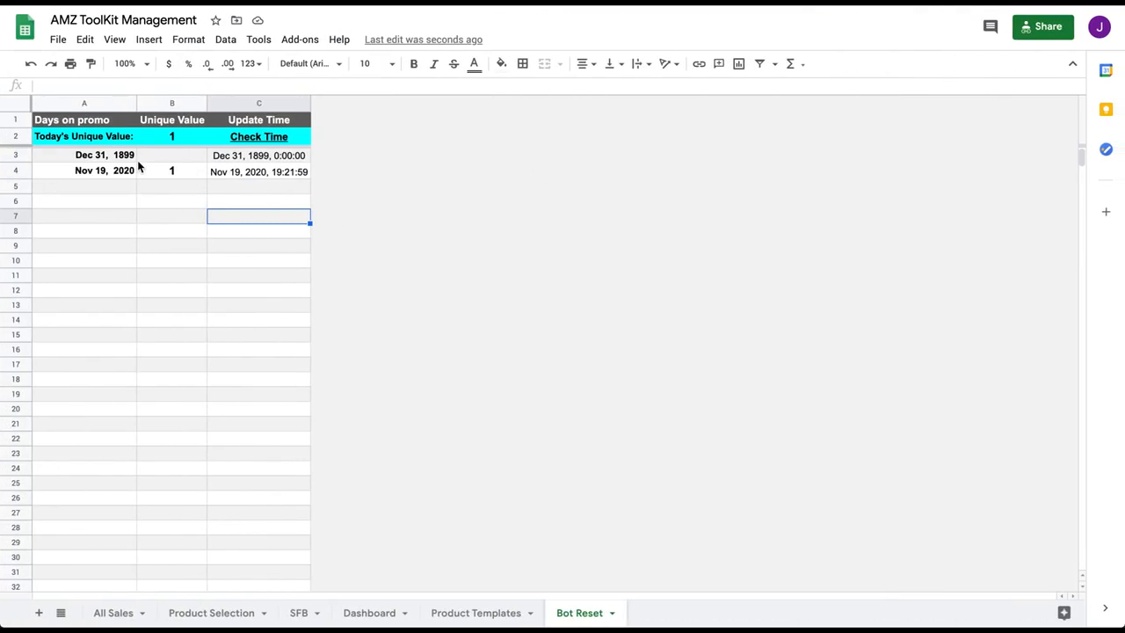
click(109, 178)
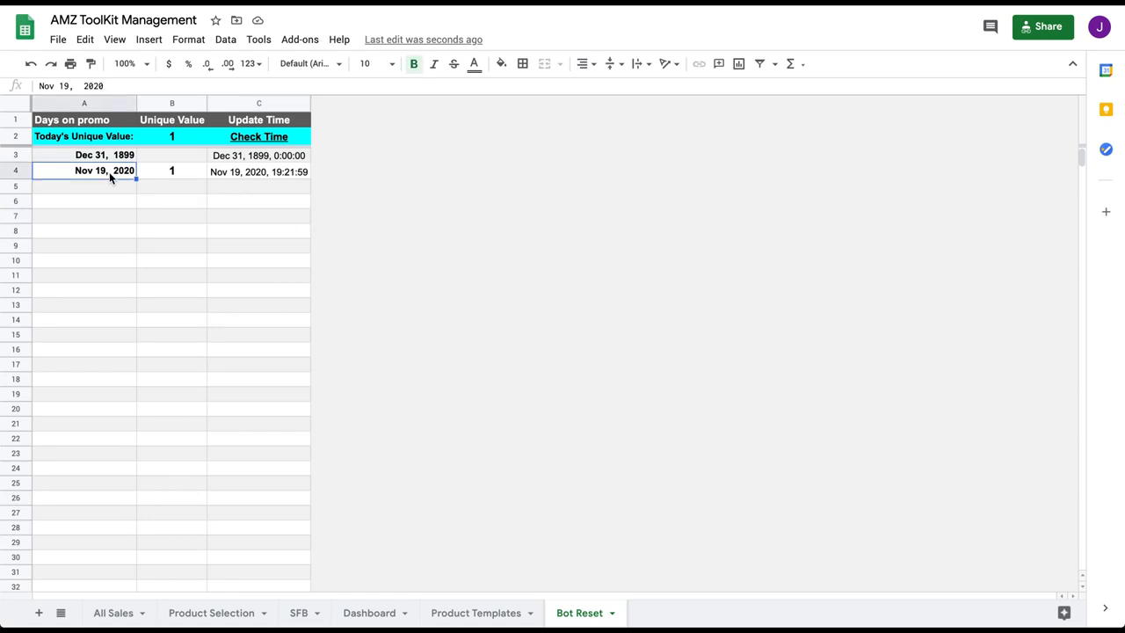
click(13, 154)
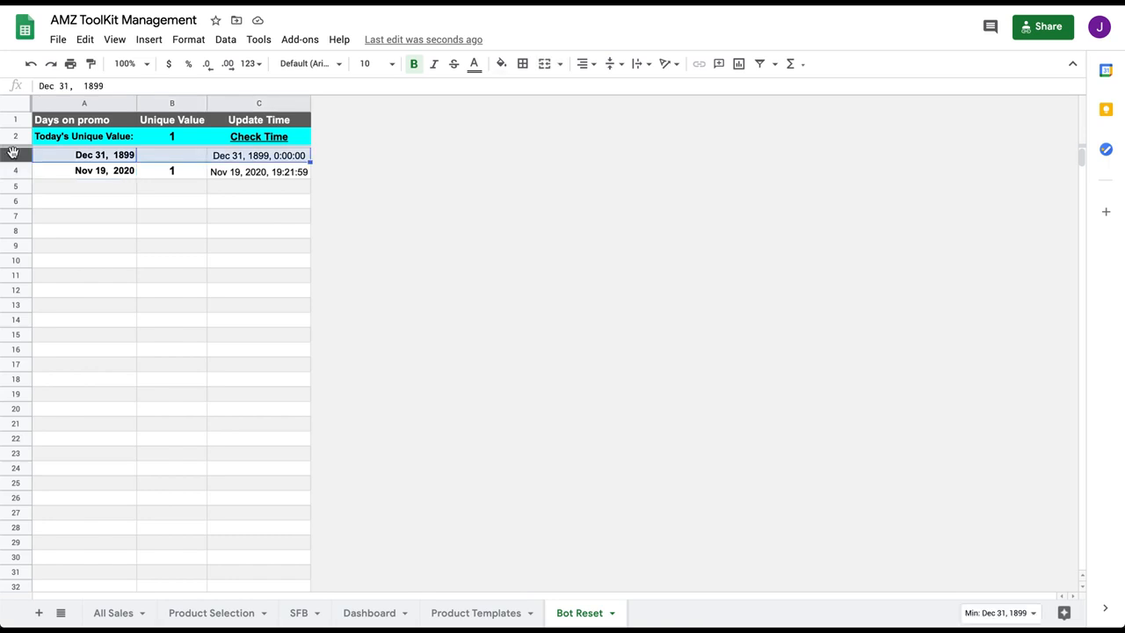
right_click(13, 153)
click(84, 315)
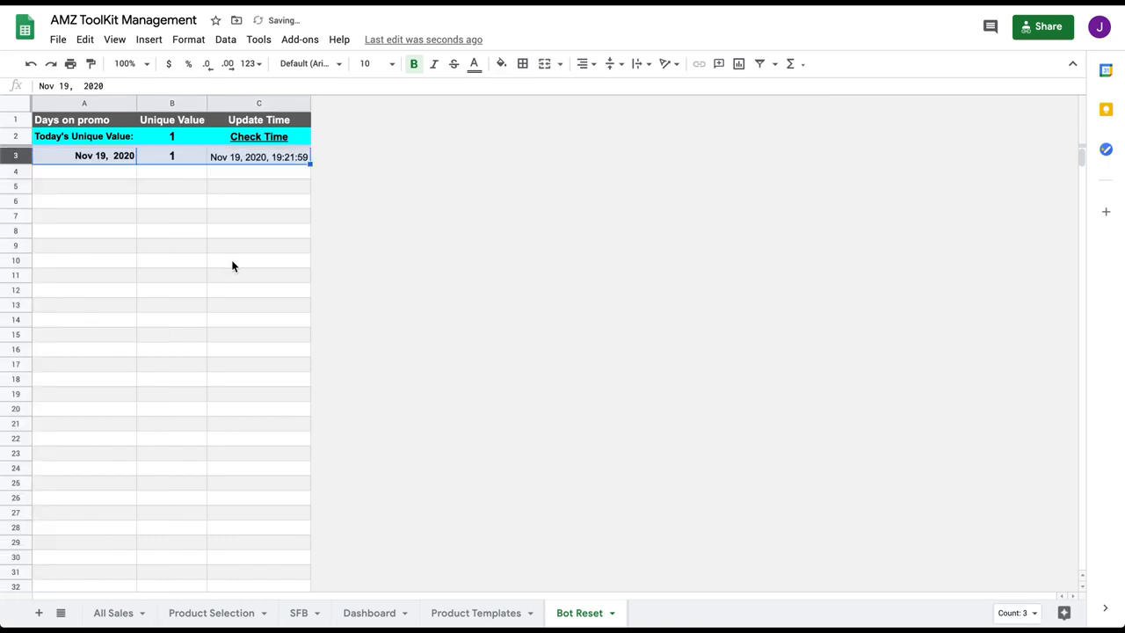
click(232, 266)
Preview the AMZ Keyword Reset flow again in ManyChat and check the Bot Reset and Dashboard sheets of the spreadsheet
key(ctrl+Left)
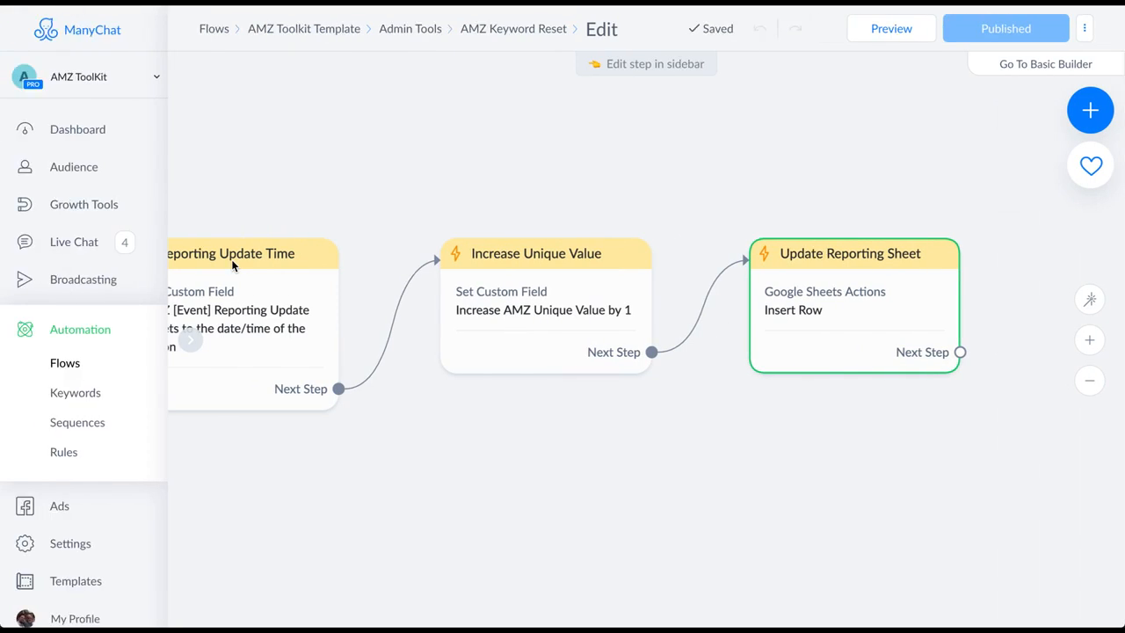
click(881, 29)
key(ctrl+Right)
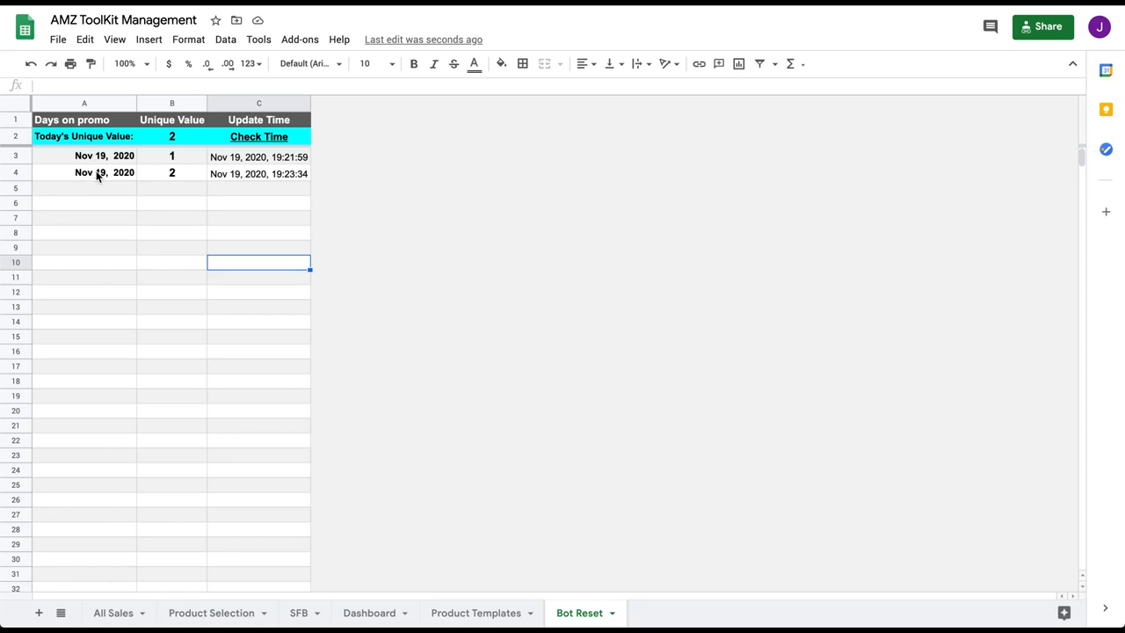
click(360, 610)
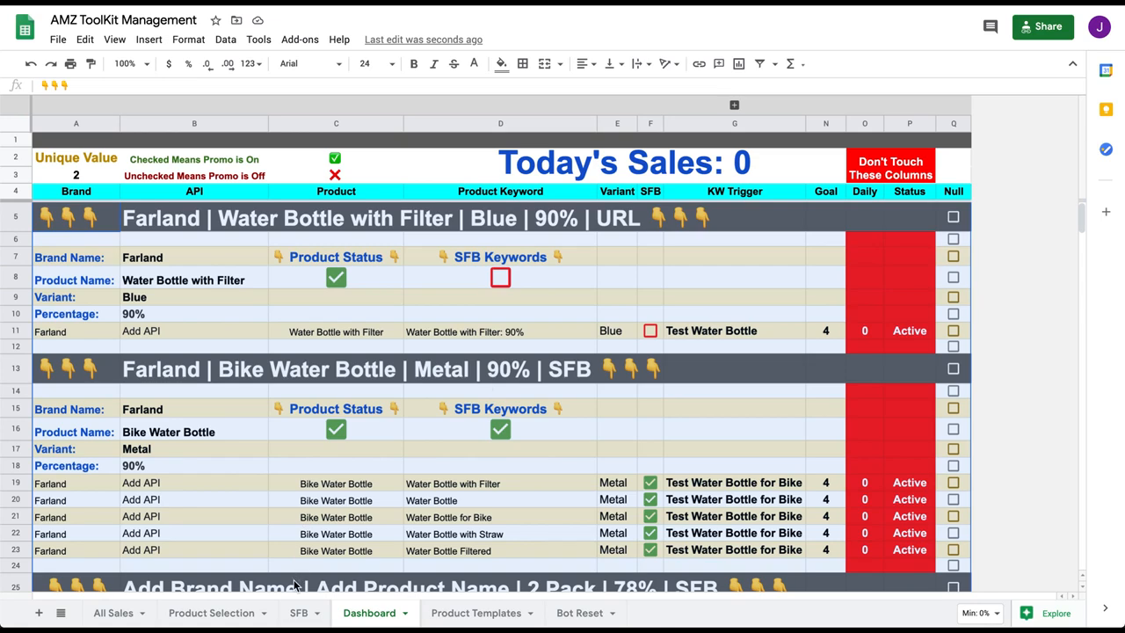
Check the All Sales sheet and compare the Bot Reset update times with the ManyChat flow and Bot Time Zone setting
click(113, 612)
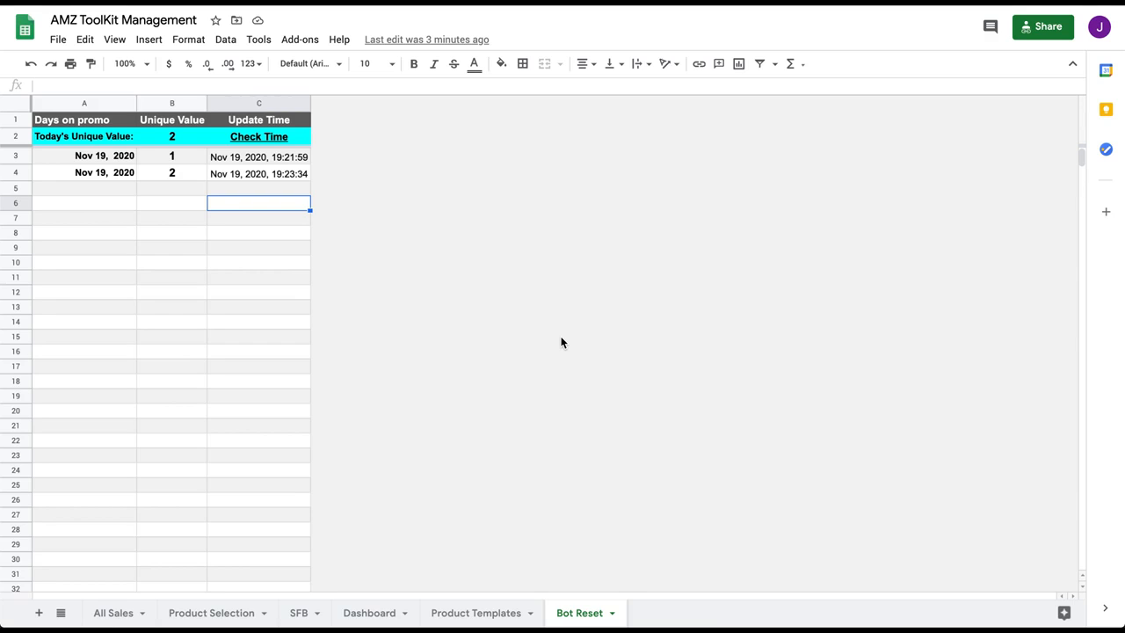
key(ctrl+Left)
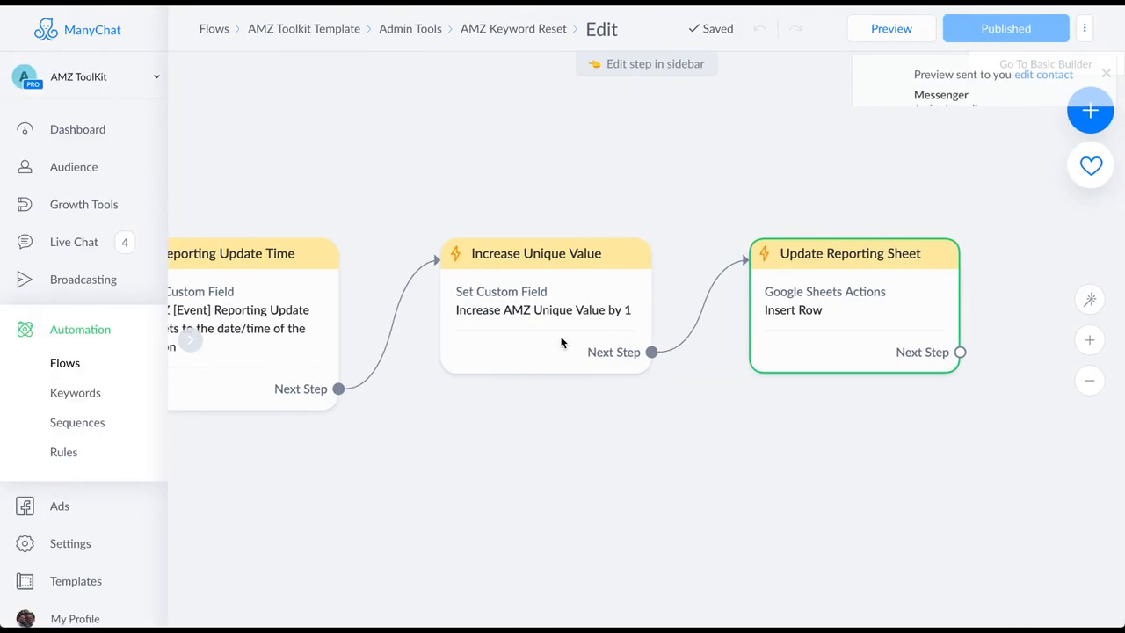
key(ctrl+Right)
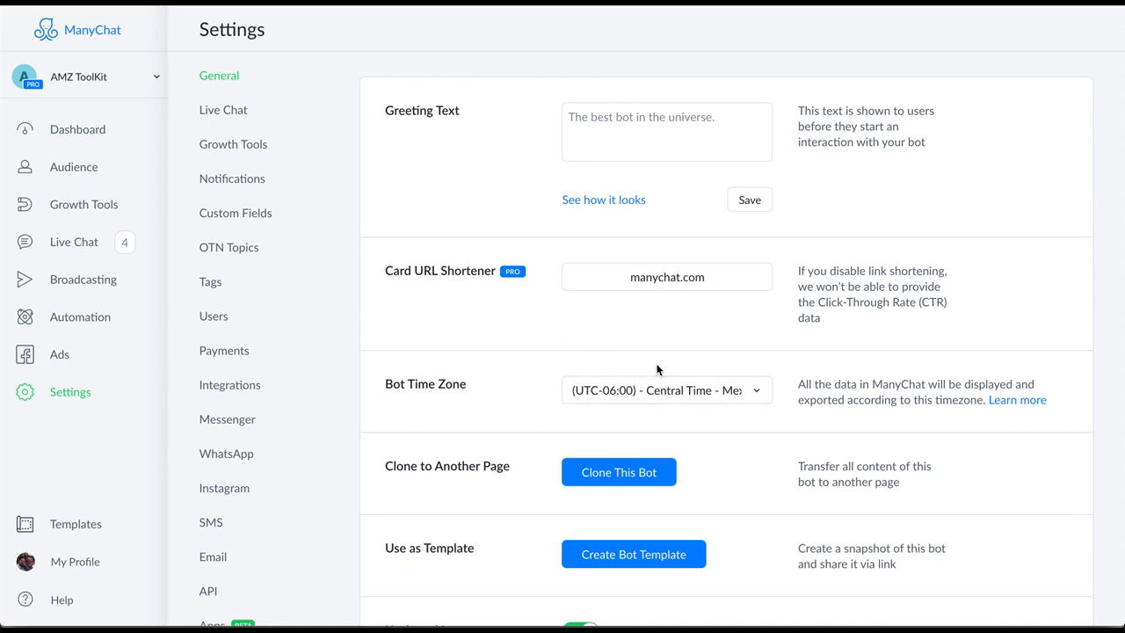
key(ctrl+Right)
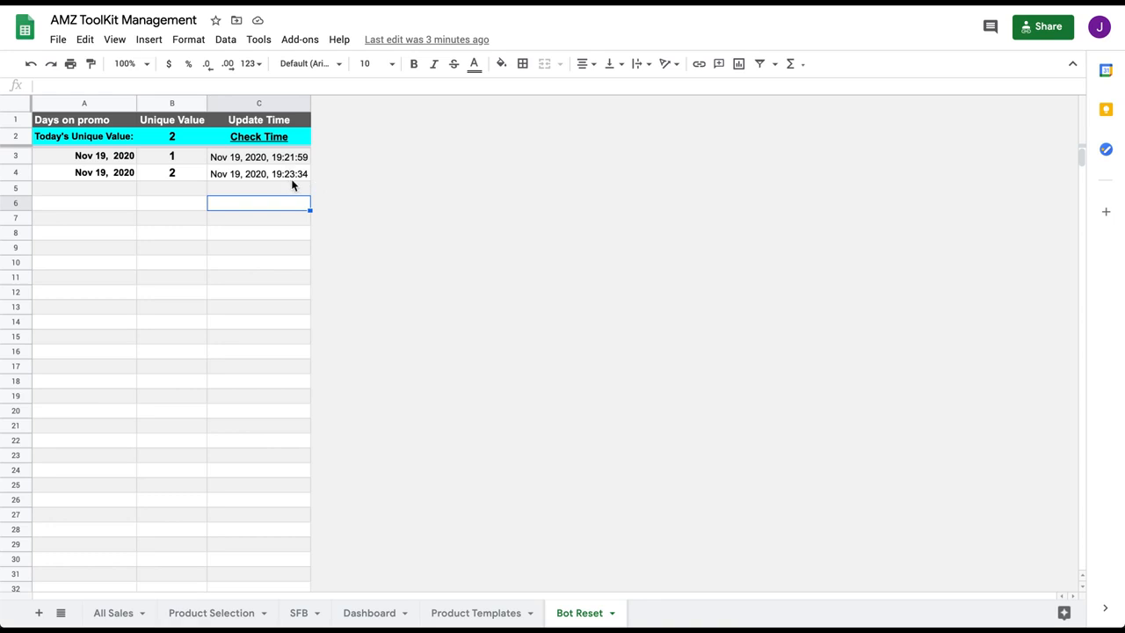
click(249, 248)
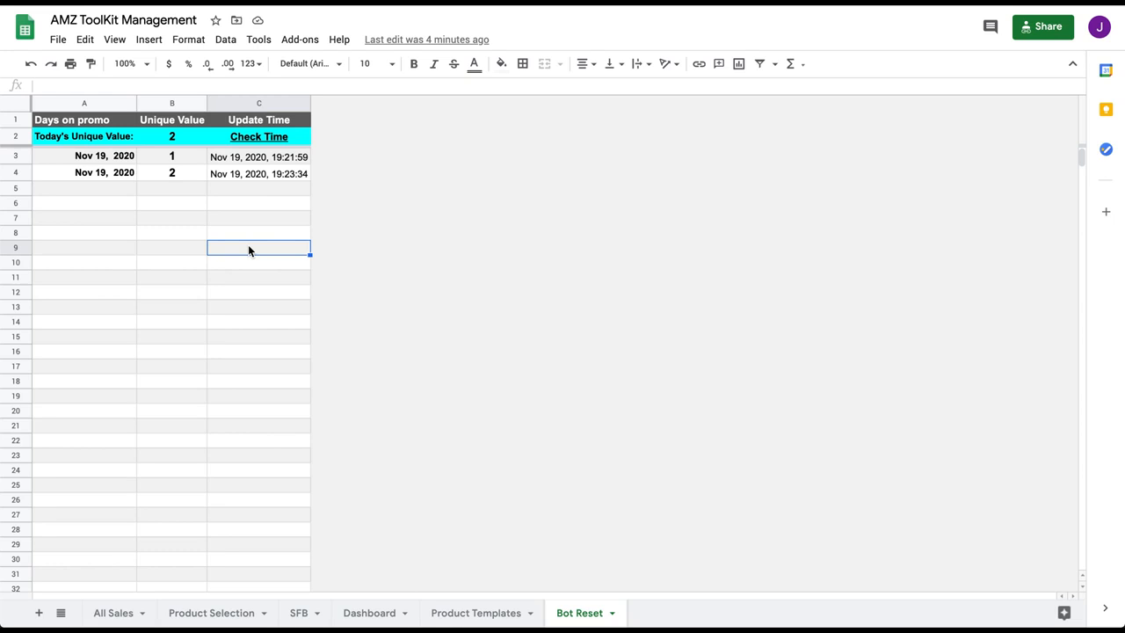
key(ctrl+Tab)
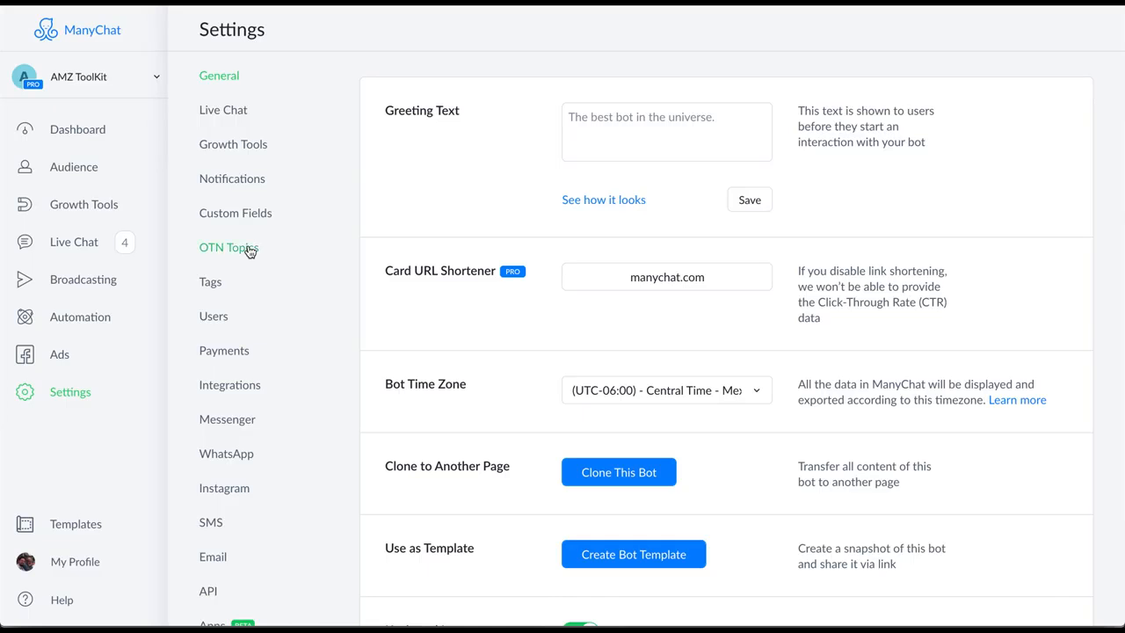
Follow the Check Time link on the Bot Reset sheet to look up the local time for midnight in Seattle
key(ctrl+shift+Tab)
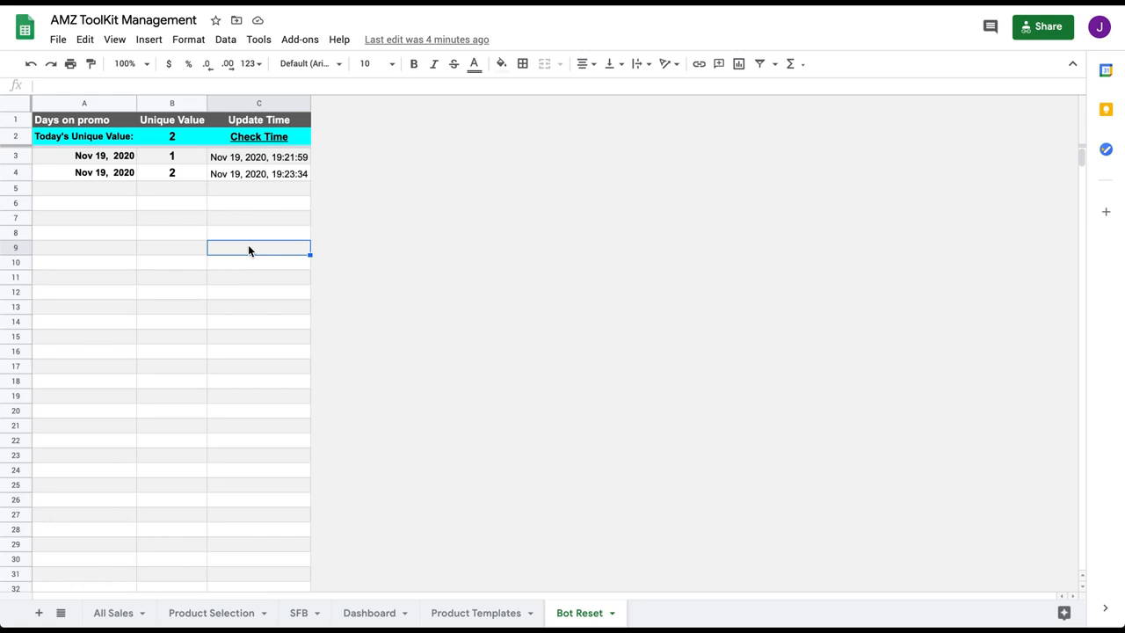
click(257, 135)
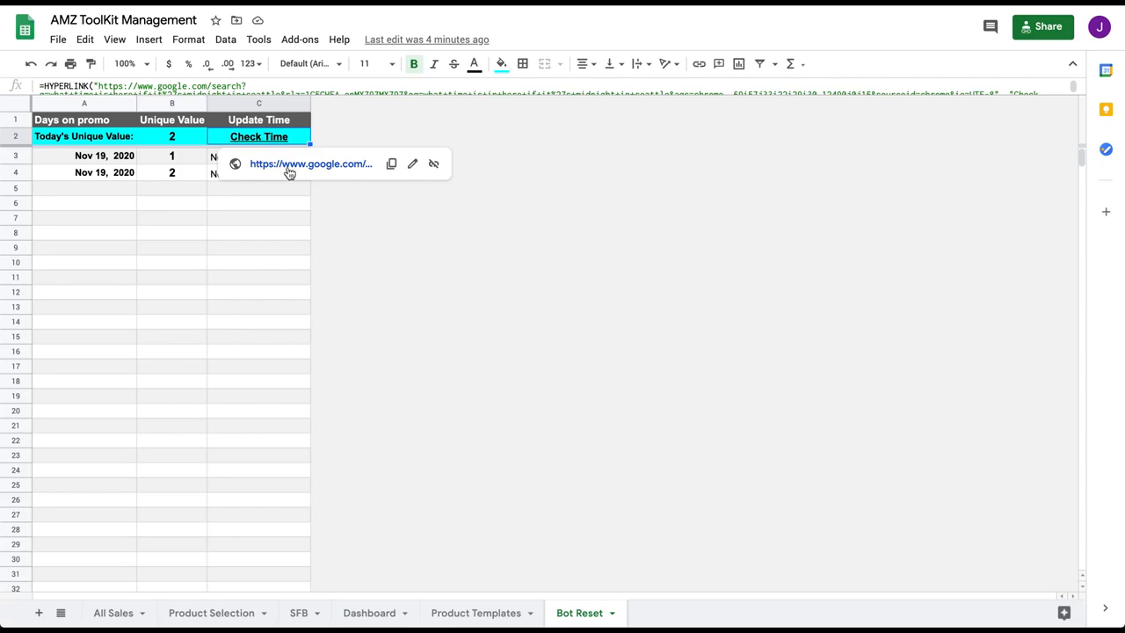
click(289, 164)
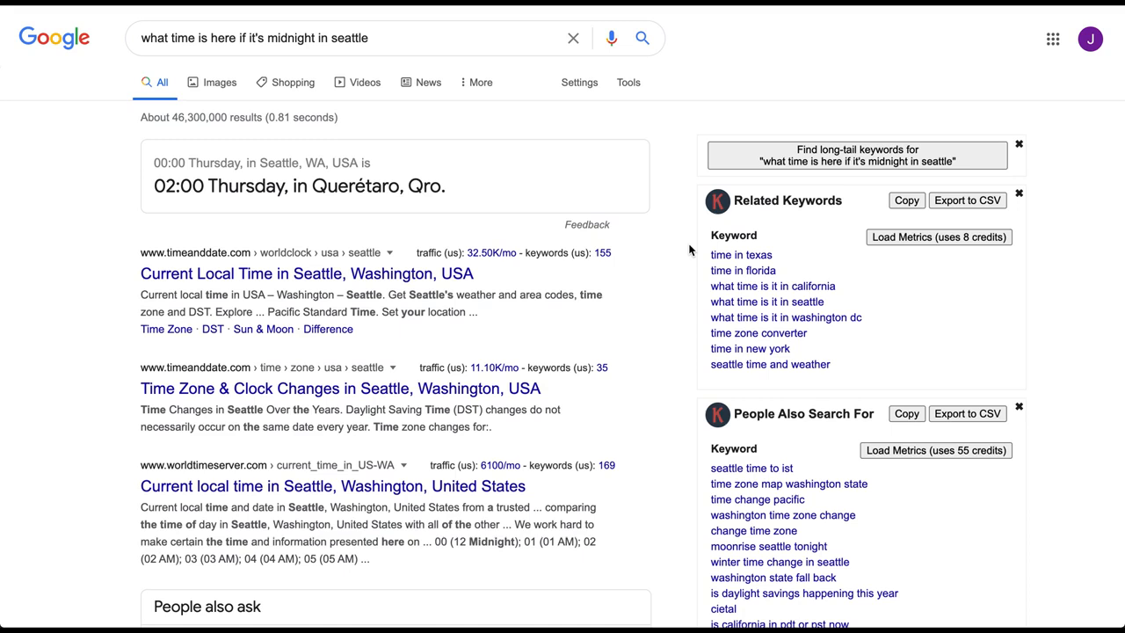
In ManyChat's Live Chat, set the contact's AMZ [Event] Reporting Update Sheets custom field to 11/19/2020 02:00
key(ctrl+Left)
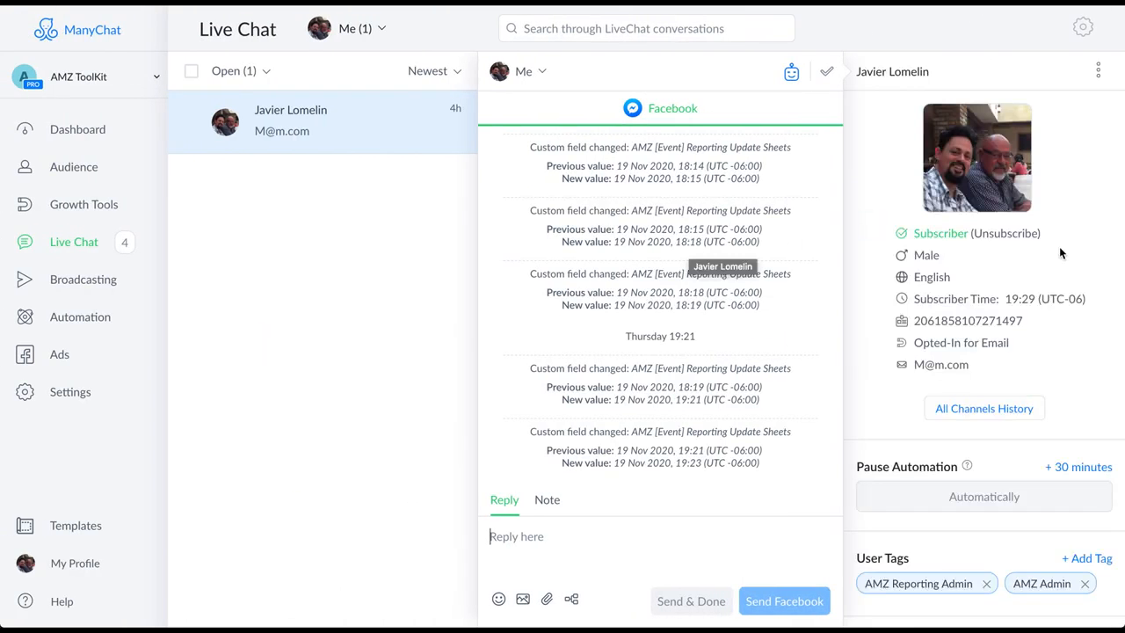
scroll(1059, 248, down, 4)
scroll(1061, 251, down, 4)
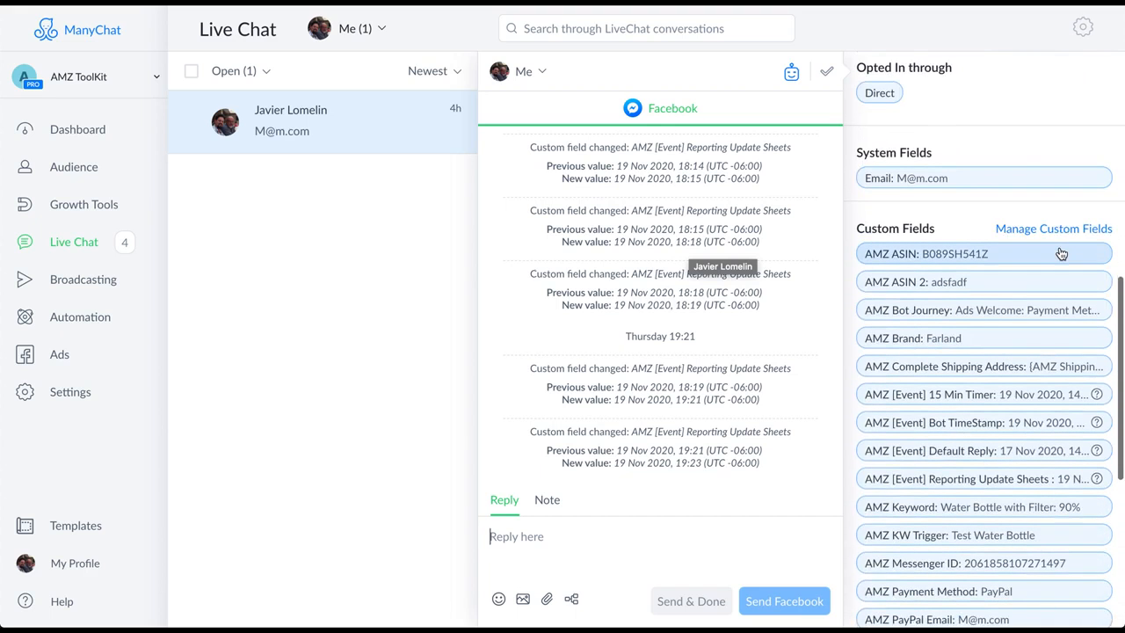
scroll(1054, 264, down, 1)
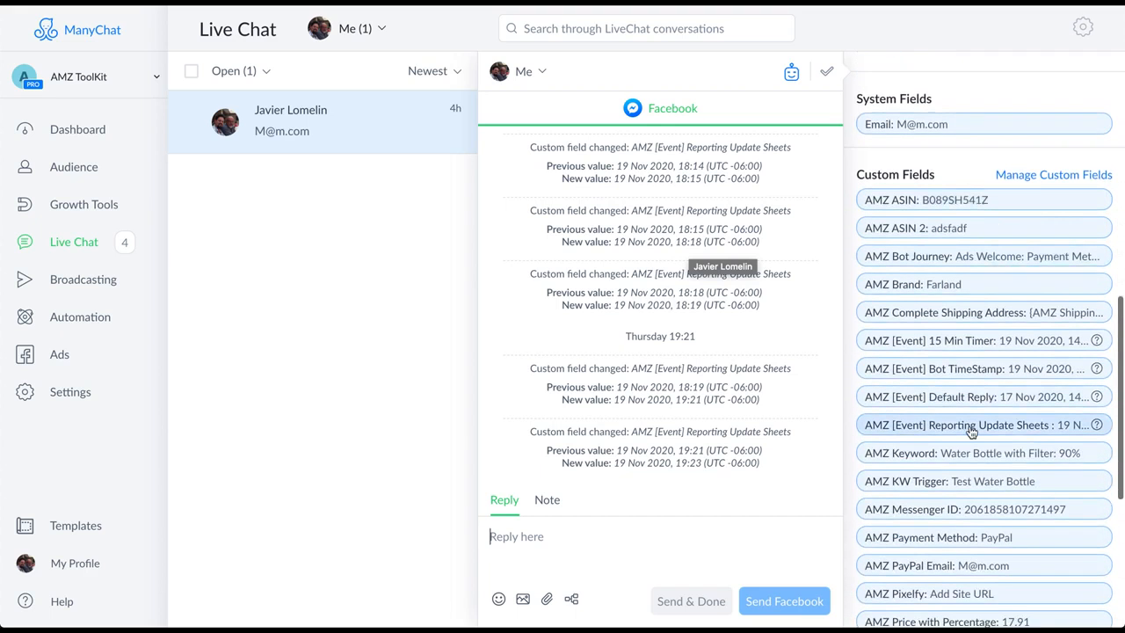
click(971, 430)
click(979, 465)
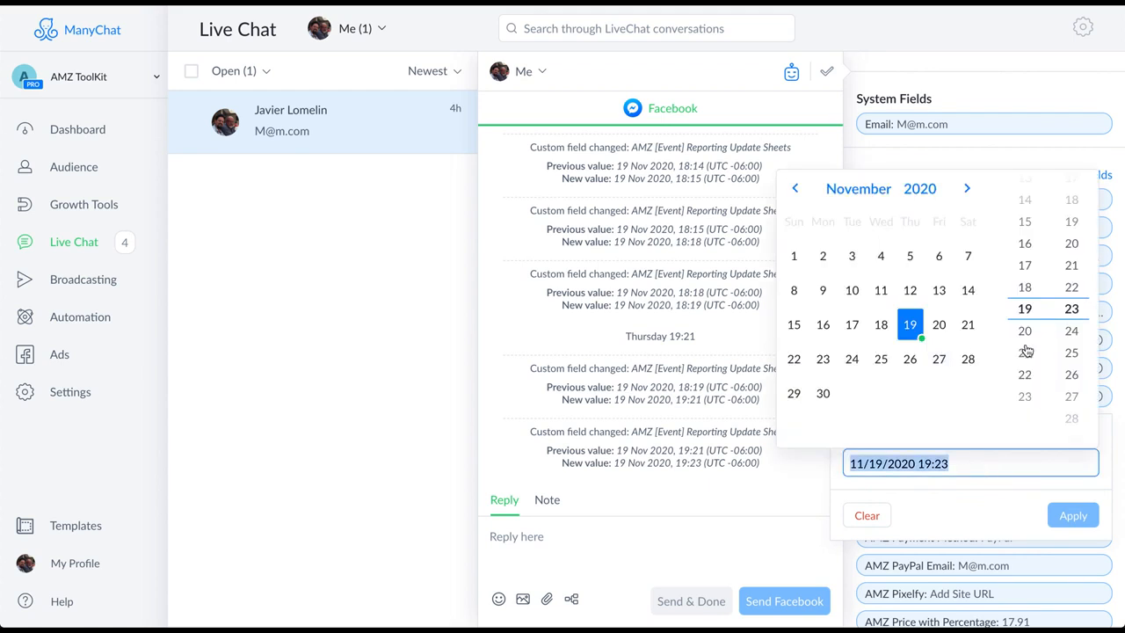
scroll(1016, 233, up, 6)
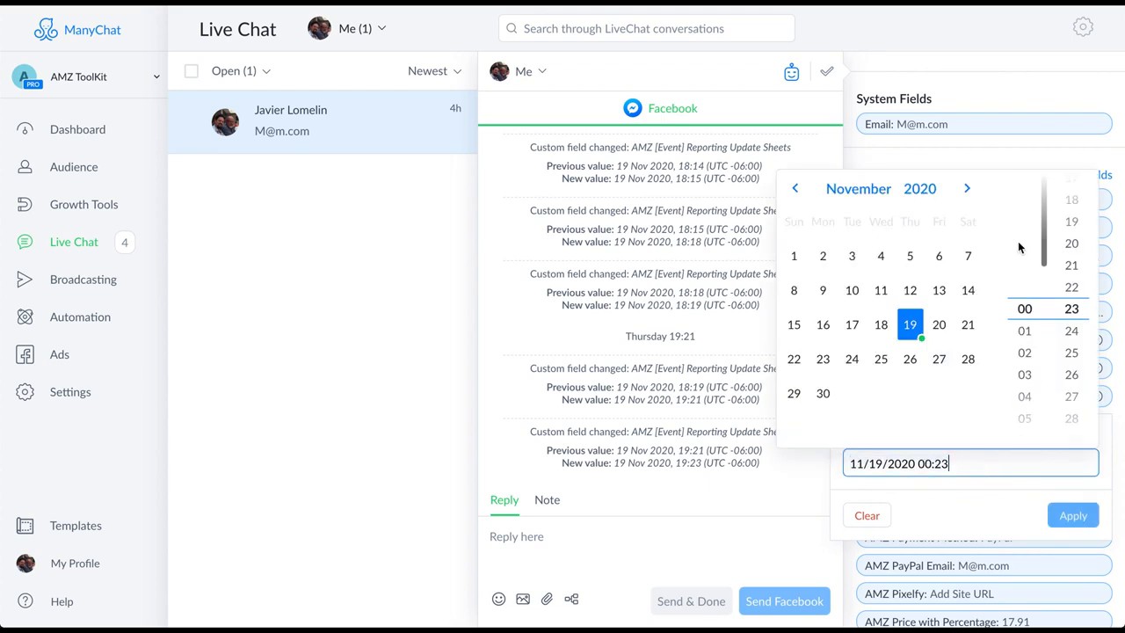
click(1027, 353)
scroll(1073, 351, down, 9)
scroll(1081, 290, up, 15)
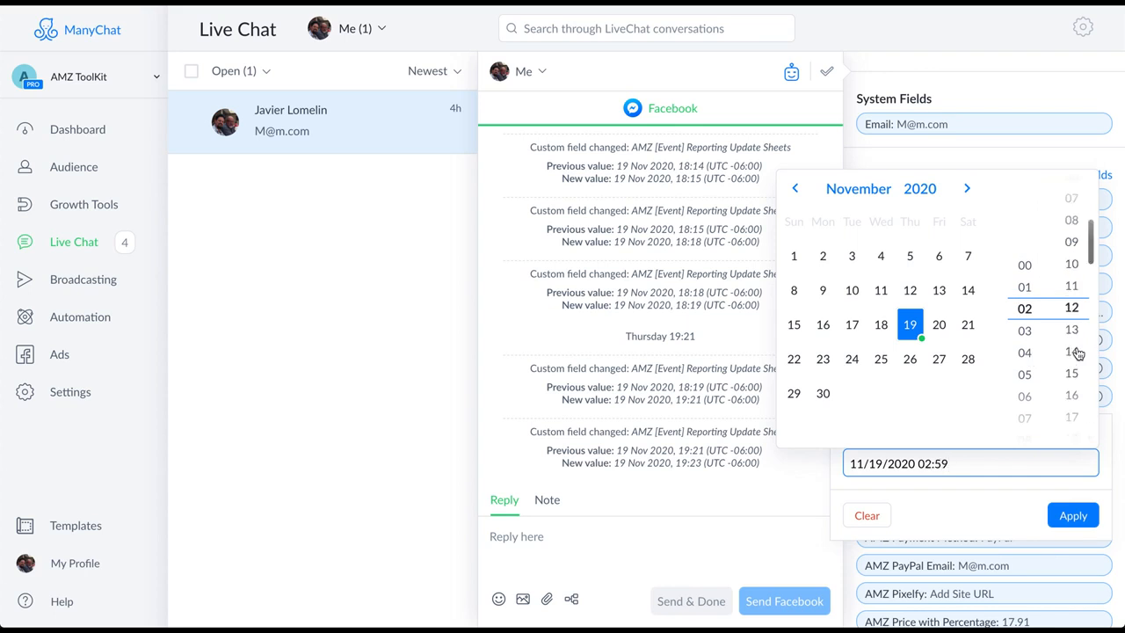
click(1072, 517)
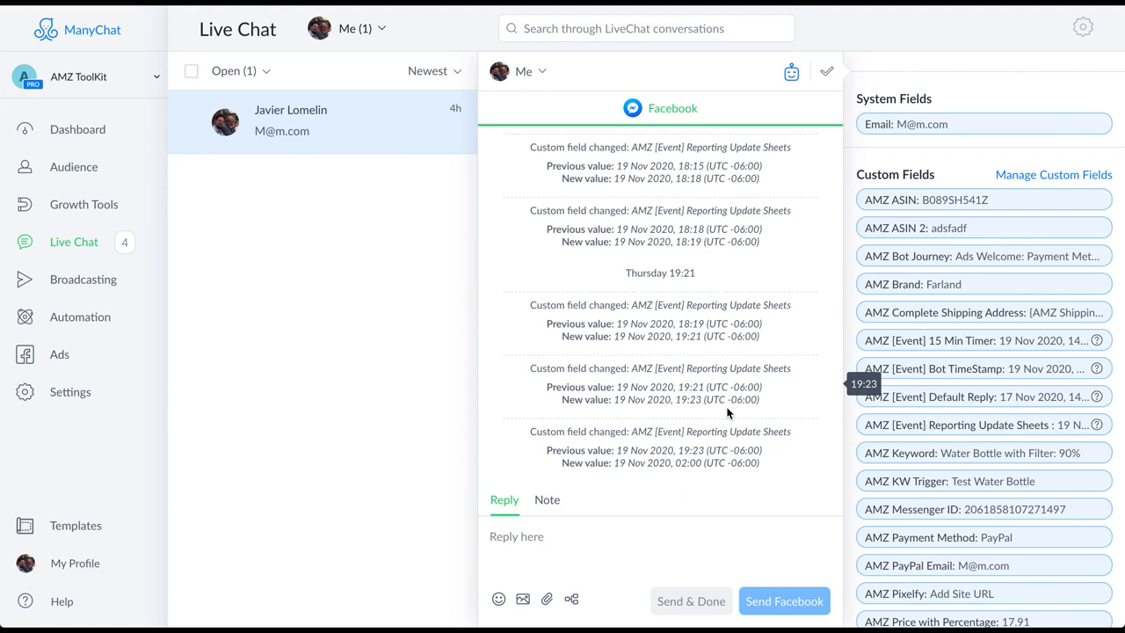
Open the Admin Tools folder inside the AMZ Toolkit Template flows
click(93, 317)
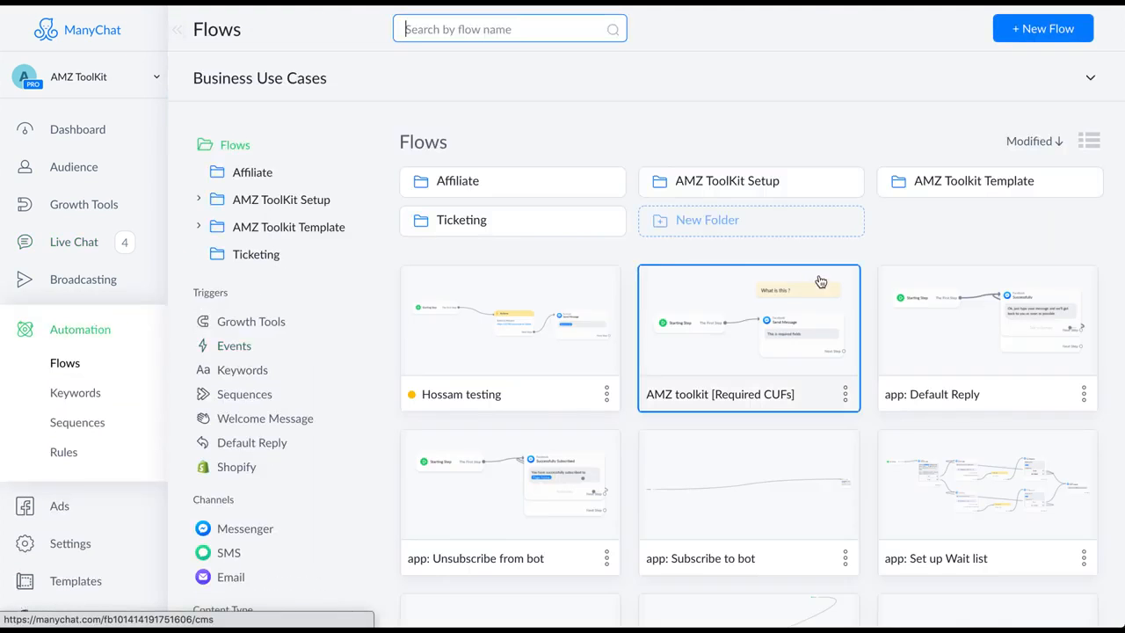
click(949, 181)
click(702, 187)
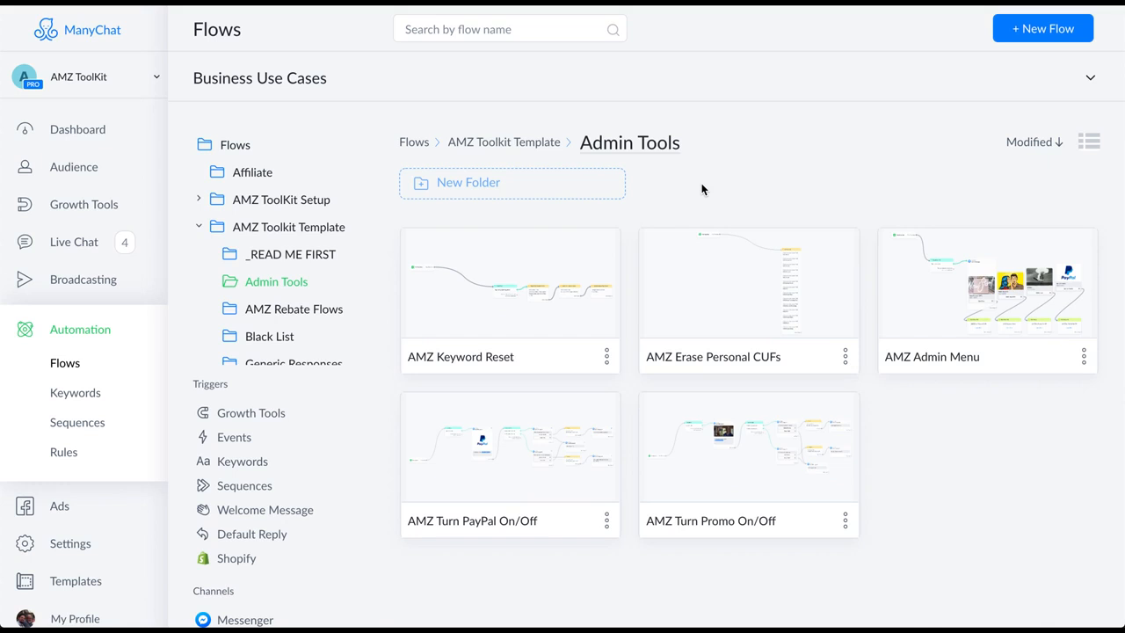
Open the AMZ Turn PayPal On/Off flow and examine its starting triggers, AMZ Admin tag condition and PayPal status message
click(740, 314)
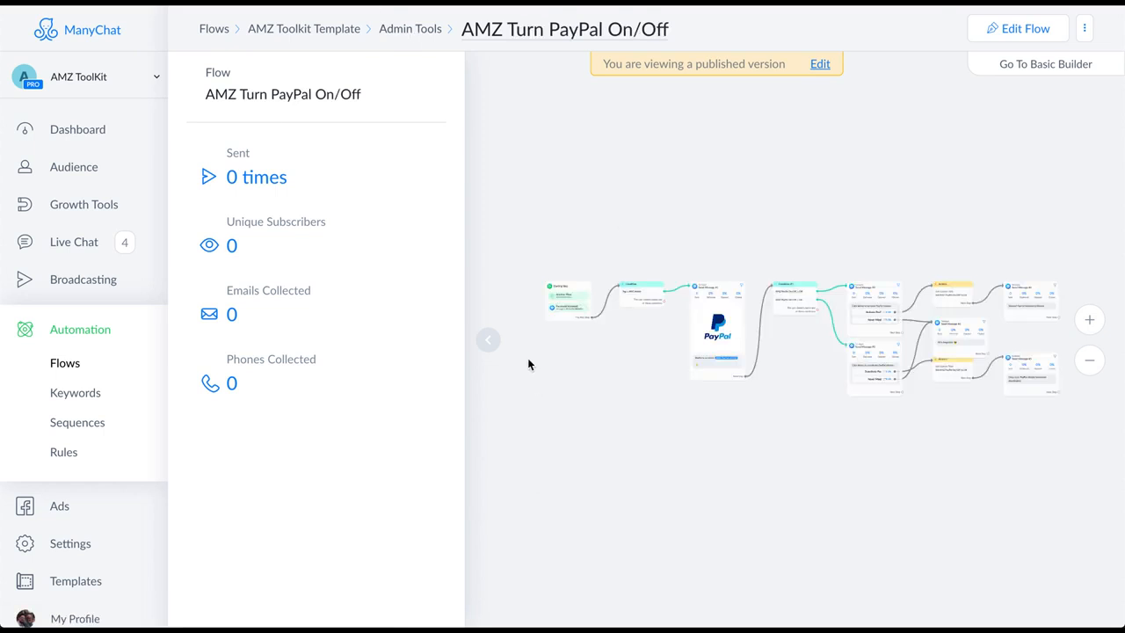
click(487, 340)
scroll(513, 393, up, 5)
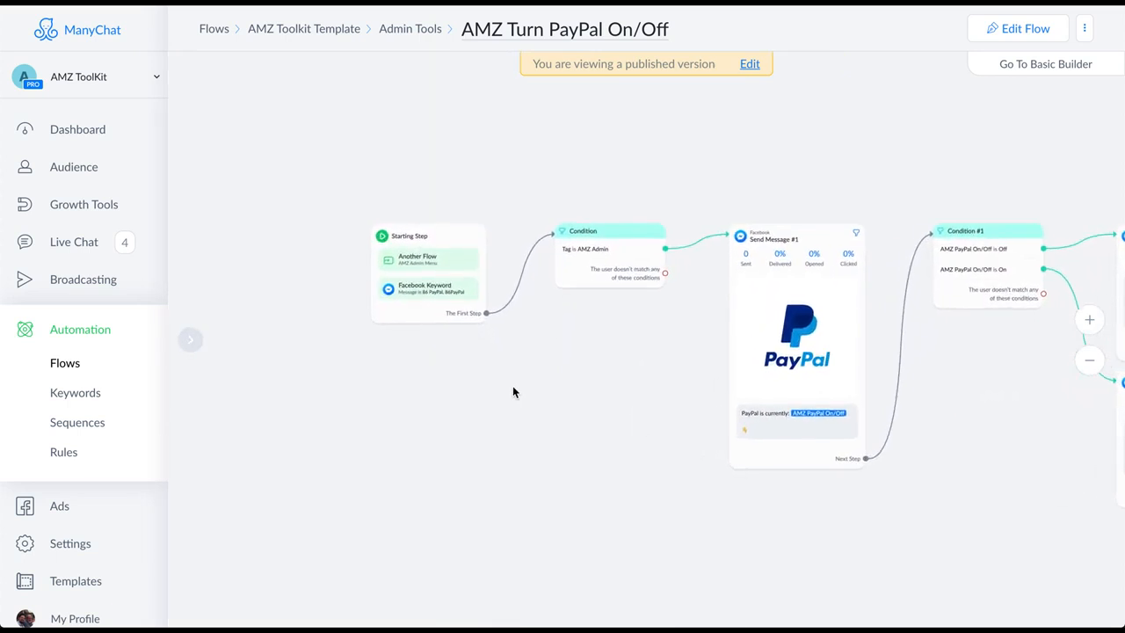
scroll(512, 385, up, 2)
drag(512, 386, 600, 454)
scroll(601, 454, up, 3)
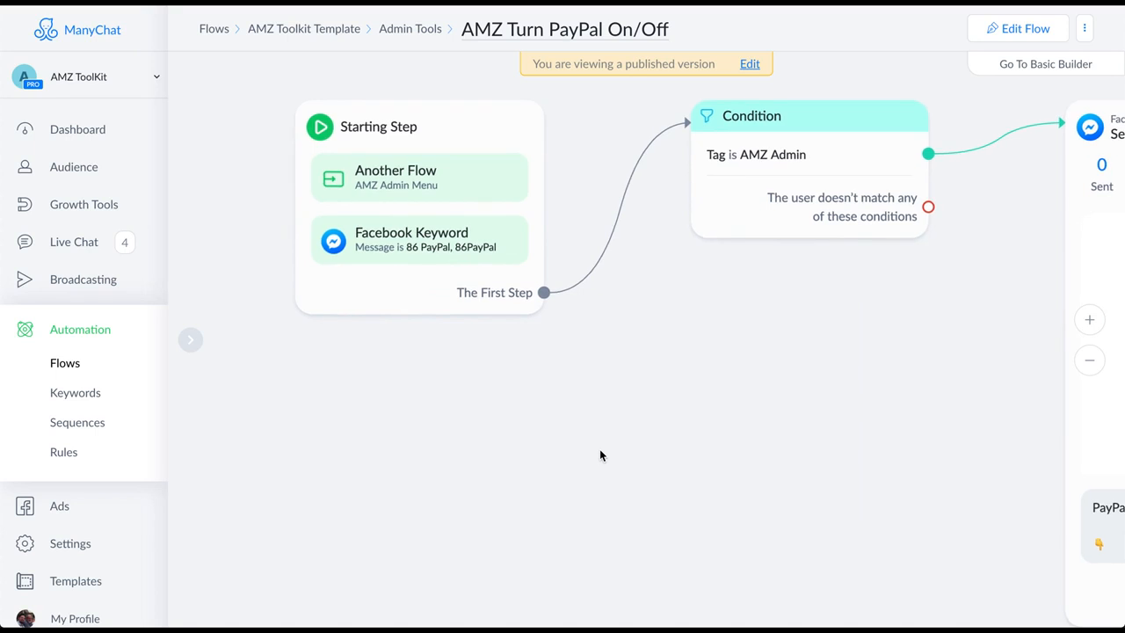
drag(601, 451, 469, 480)
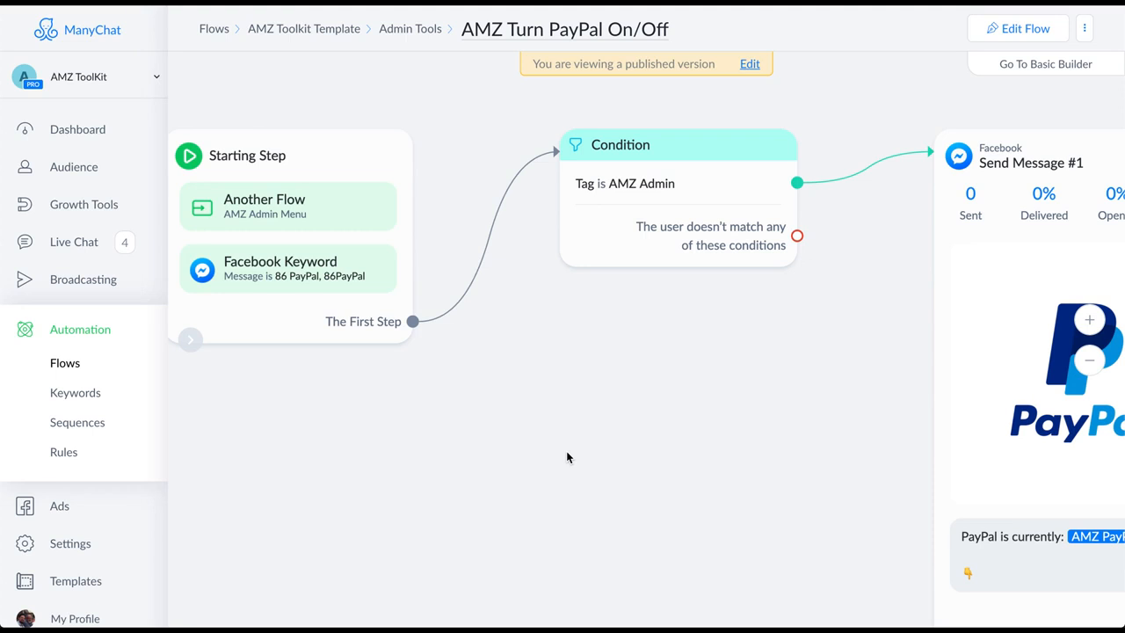
drag(567, 456, 258, 373)
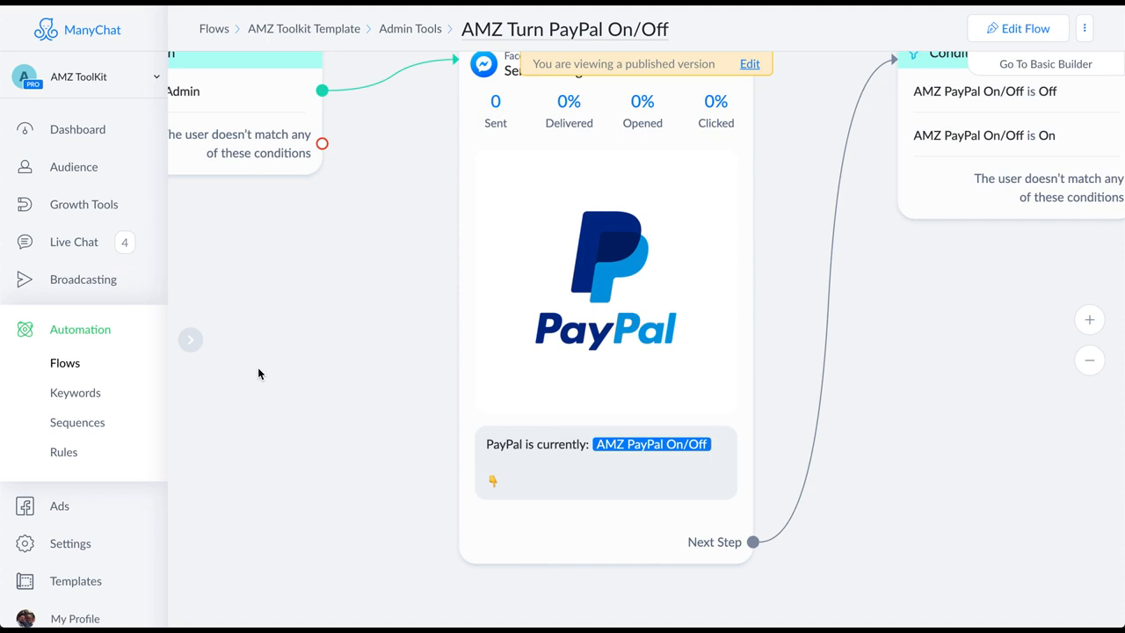
Examine the AMZ PayPal On/Off condition's branches, including the activation and deactivation messages, custom field actions and replies
drag(982, 309, 379, 380)
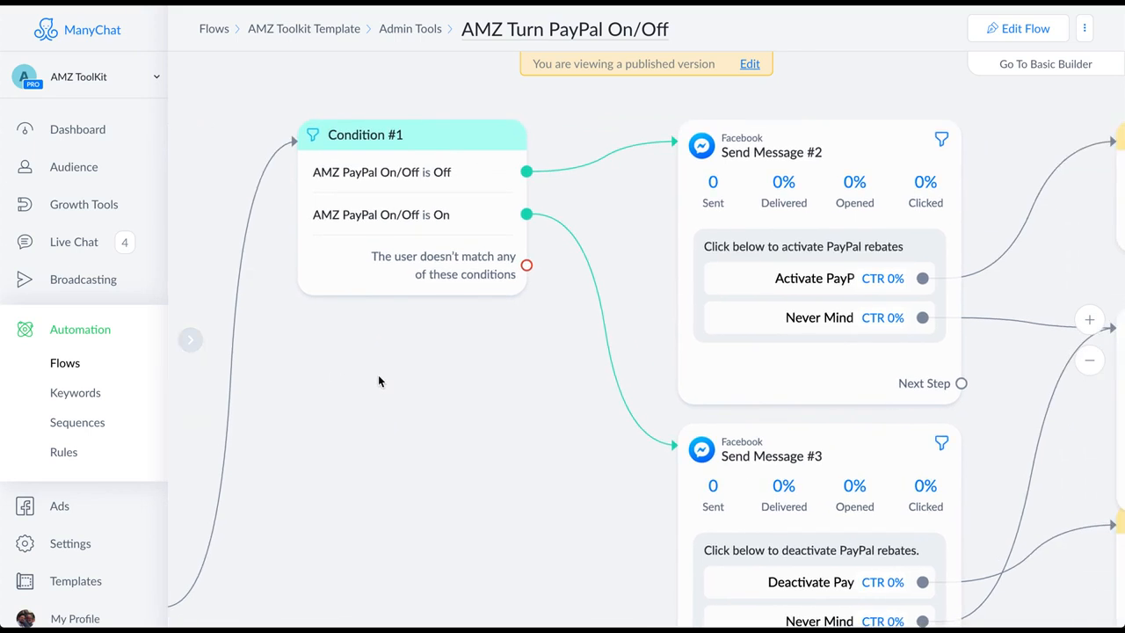
drag(508, 369, 401, 231)
drag(389, 321, 339, 386)
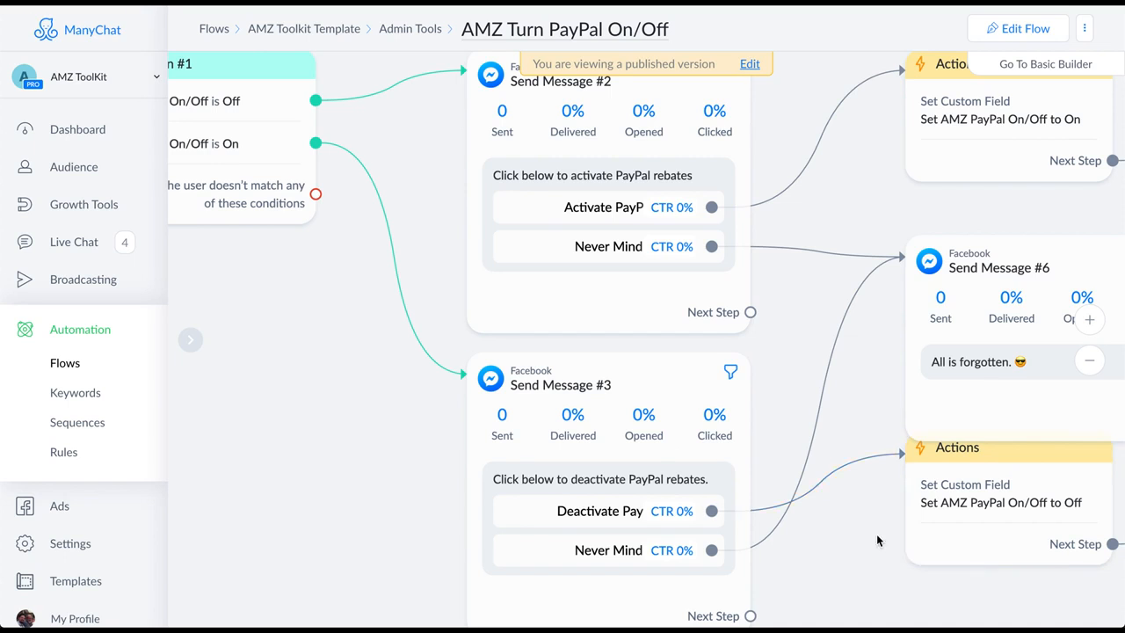
drag(876, 534, 694, 535)
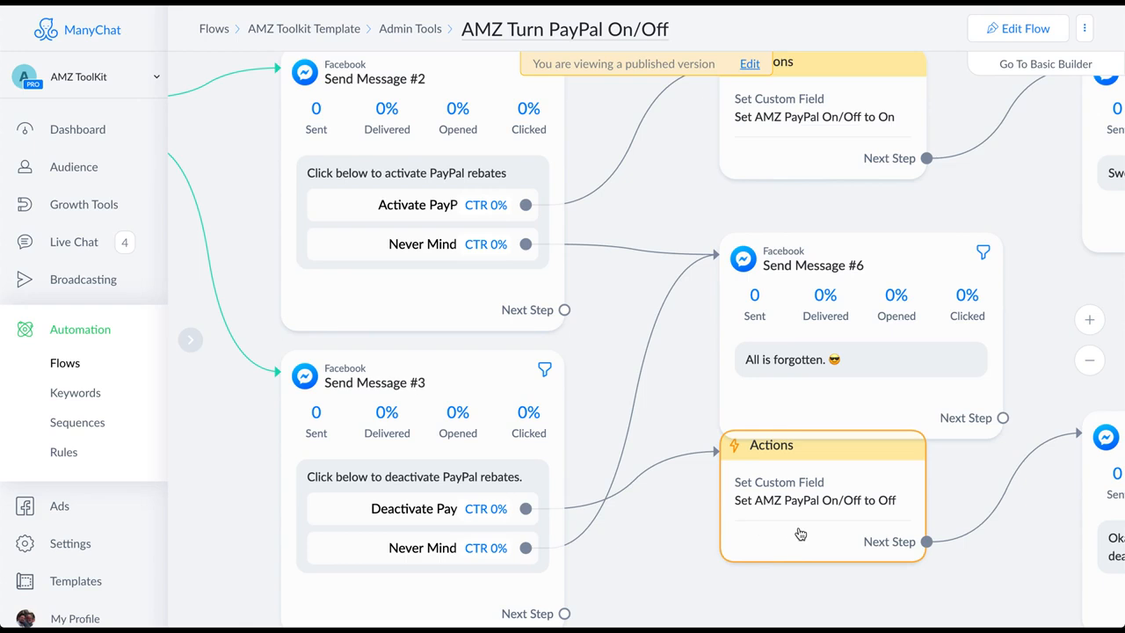
drag(719, 231, 359, 285)
scroll(589, 249, down, 1)
drag(590, 249, 588, 223)
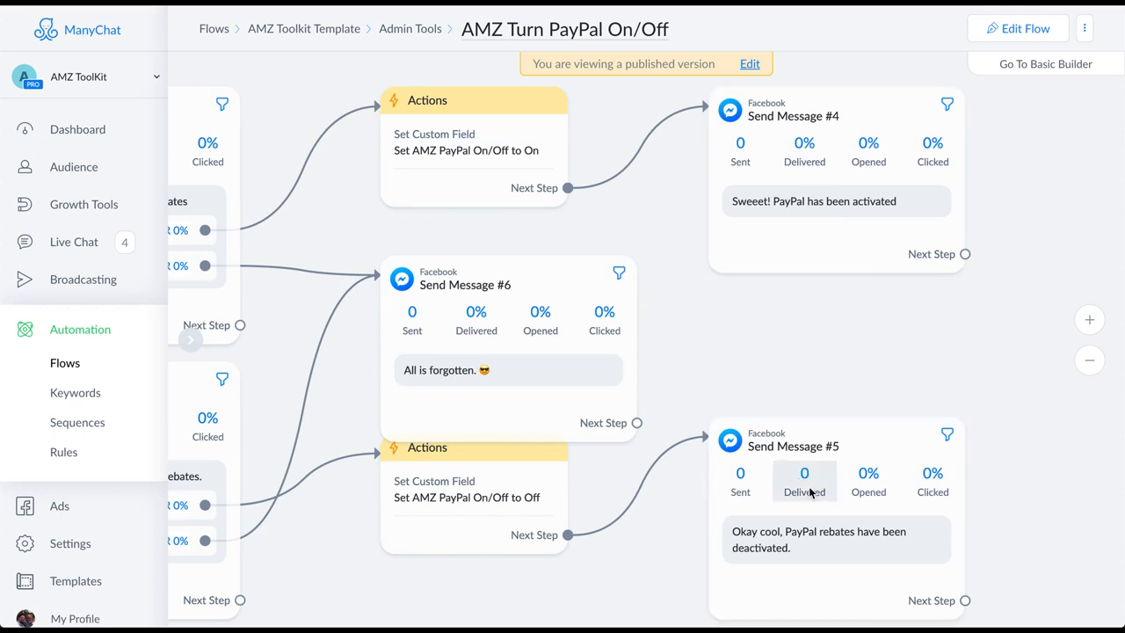
drag(727, 338, 784, 342)
Open the AMZ Turn Promo On/Off flow from Admin Tools and examine its triggers, AMZ Admin condition and promo status message
click(386, 29)
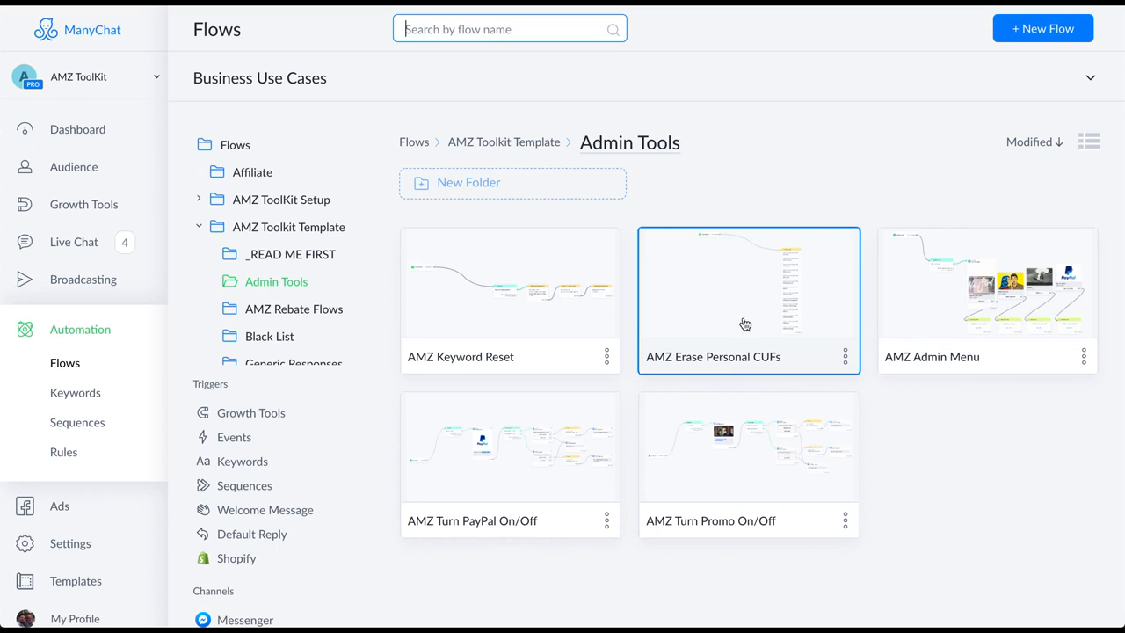
click(727, 462)
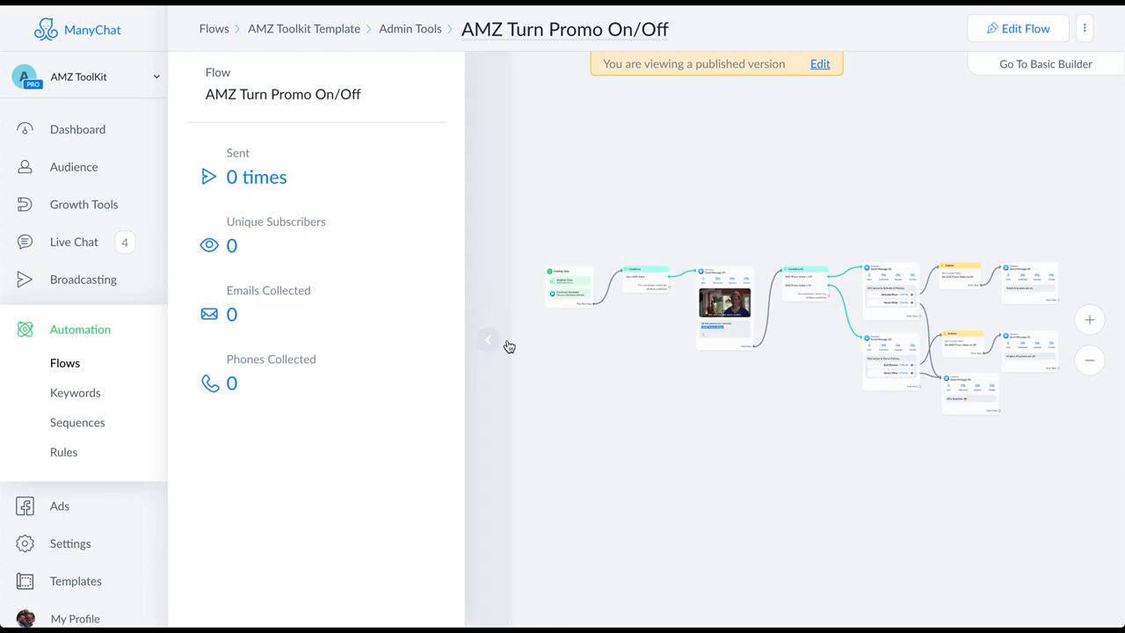
click(507, 343)
scroll(461, 358, up, 5)
drag(469, 306, 472, 495)
scroll(472, 495, up, 5)
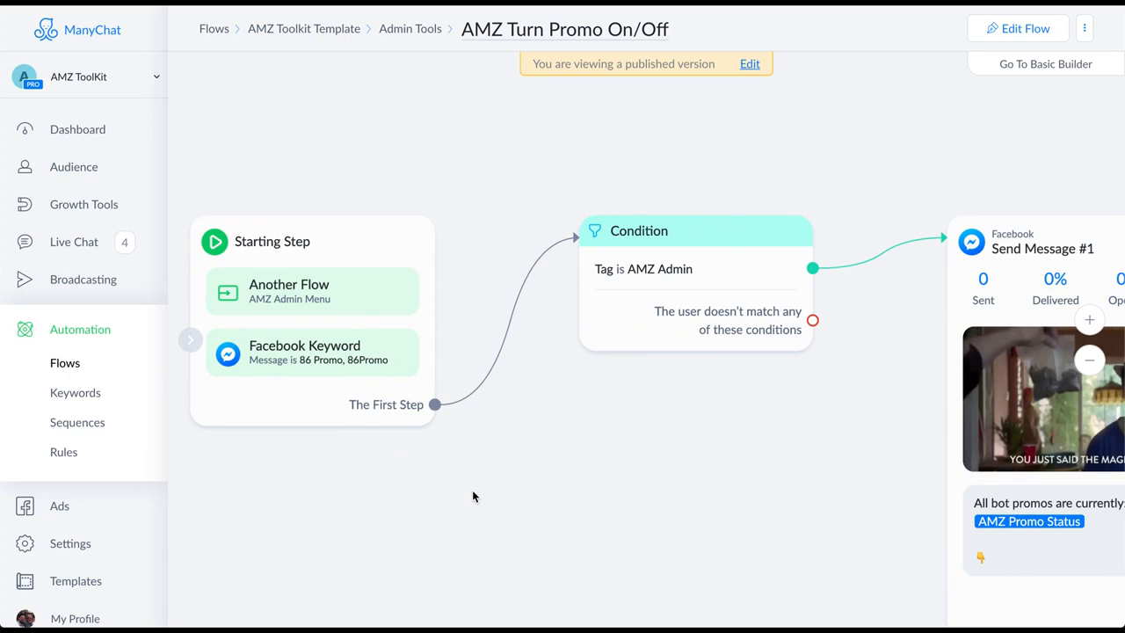
drag(715, 467, 319, 362)
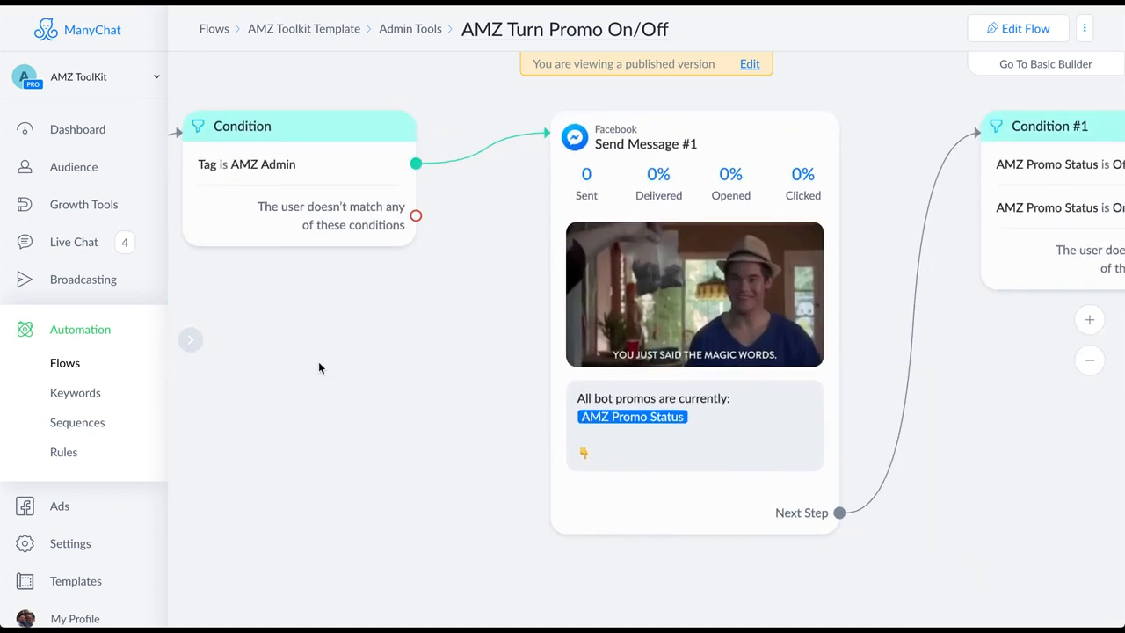
drag(456, 380, 318, 376)
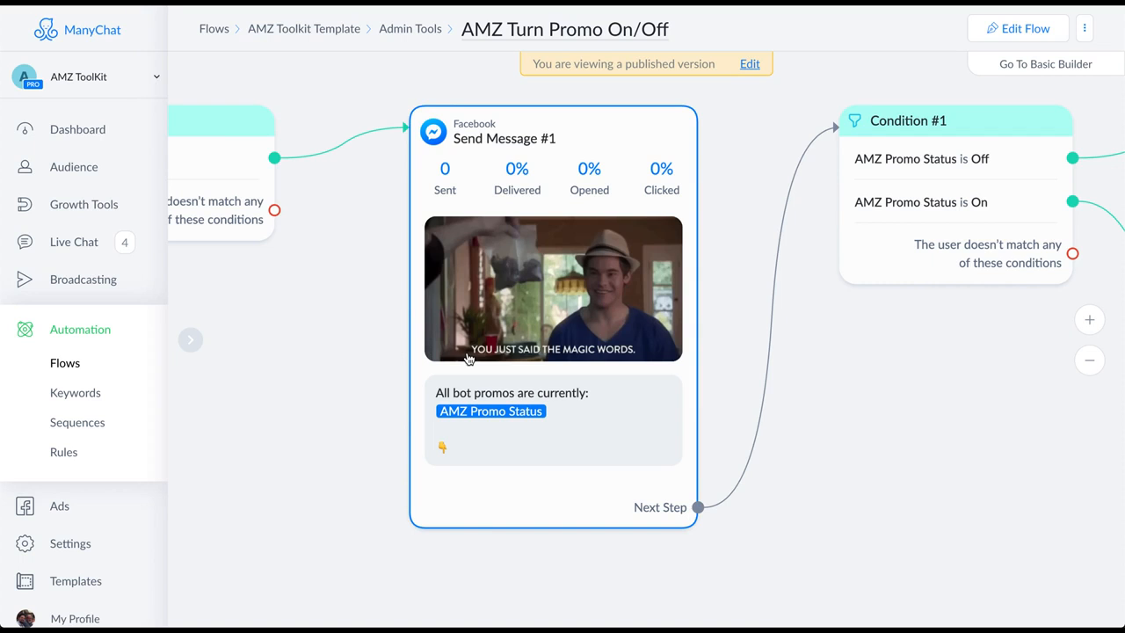
Examine the AMZ Promo Status condition's branches, including the activate and end promo messages, custom field actions and replies
drag(934, 359, 358, 393)
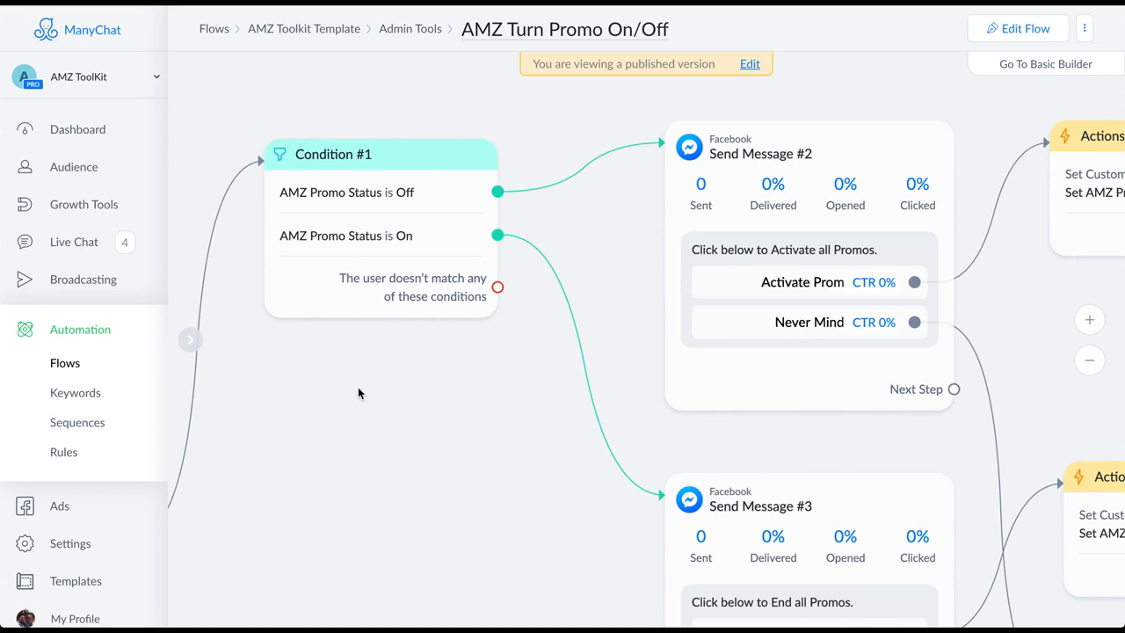
drag(620, 243, 546, 242)
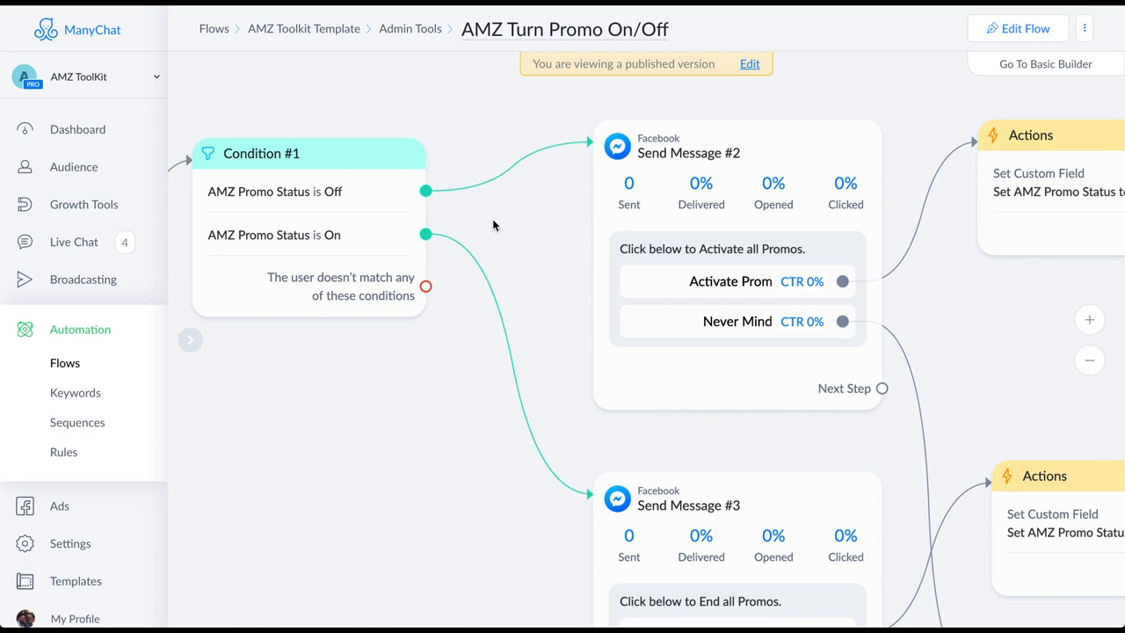
drag(379, 445, 296, 327)
drag(417, 470, 303, 489)
scroll(364, 434, down, 2)
drag(757, 303, 688, 246)
drag(816, 257, 669, 254)
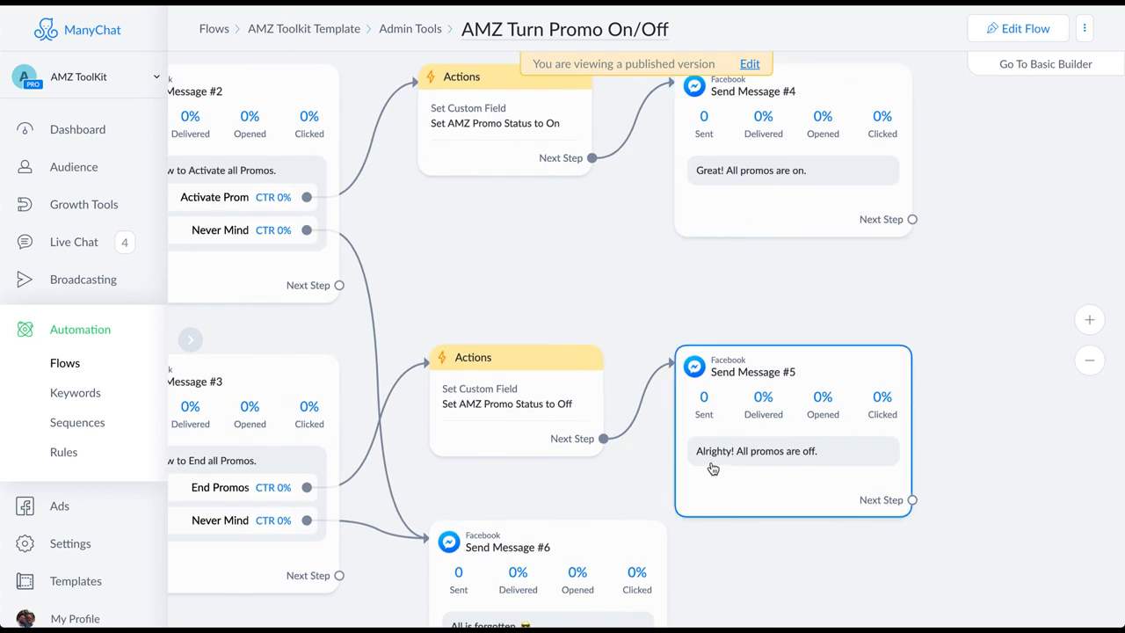
Open the AMZ Admin Menu flow from Admin Tools and examine its starting keyword trigger and AMZ Admin tag condition
click(409, 33)
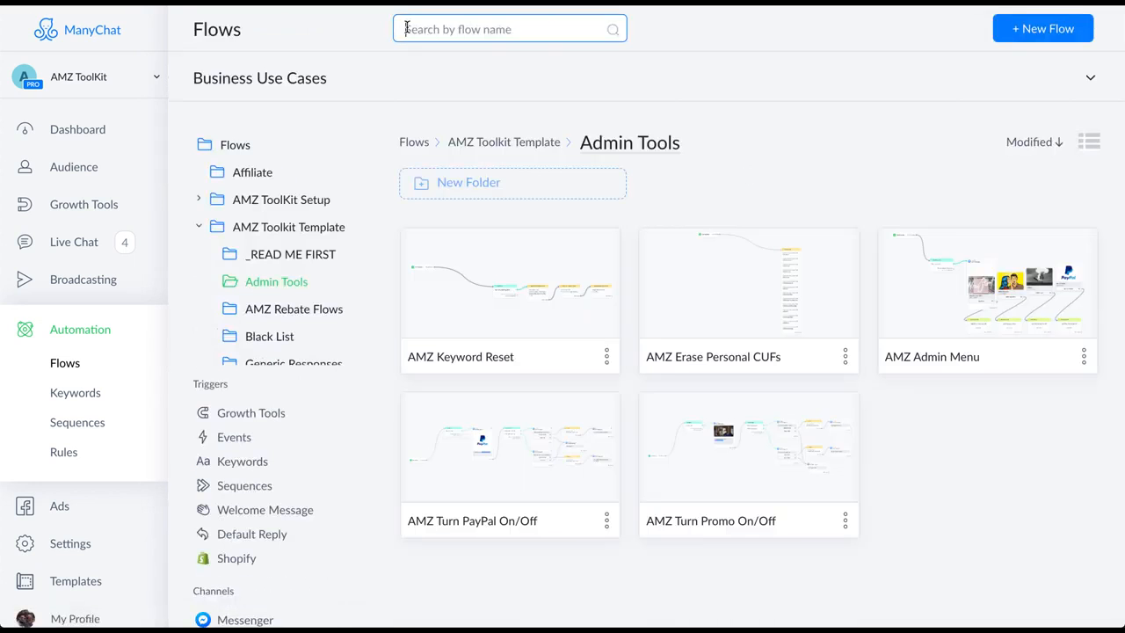
click(957, 246)
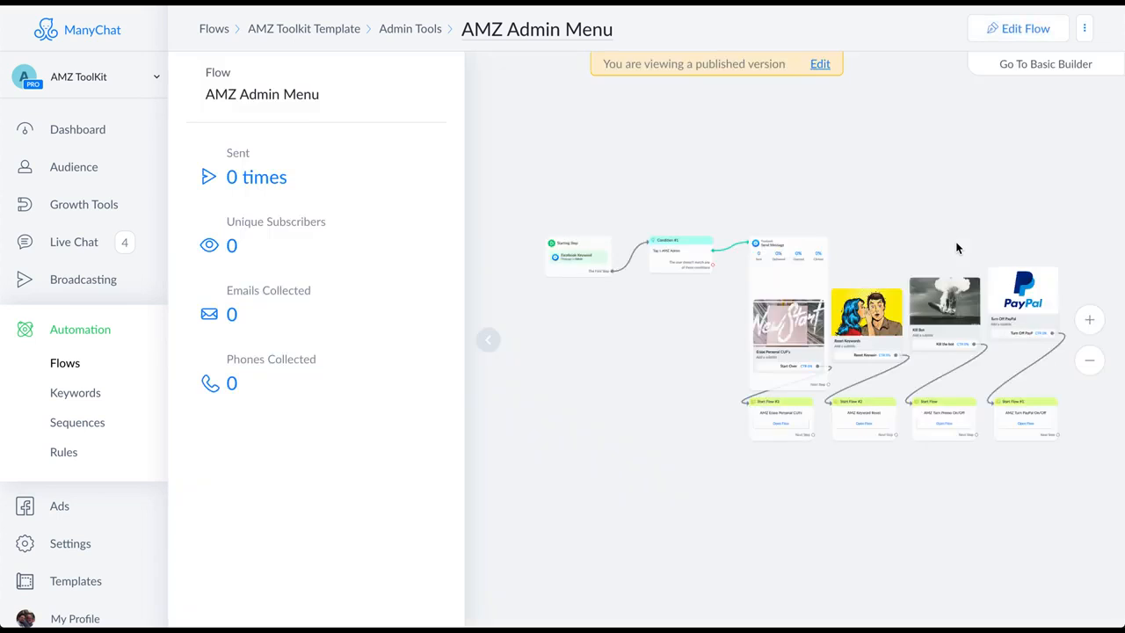
click(490, 341)
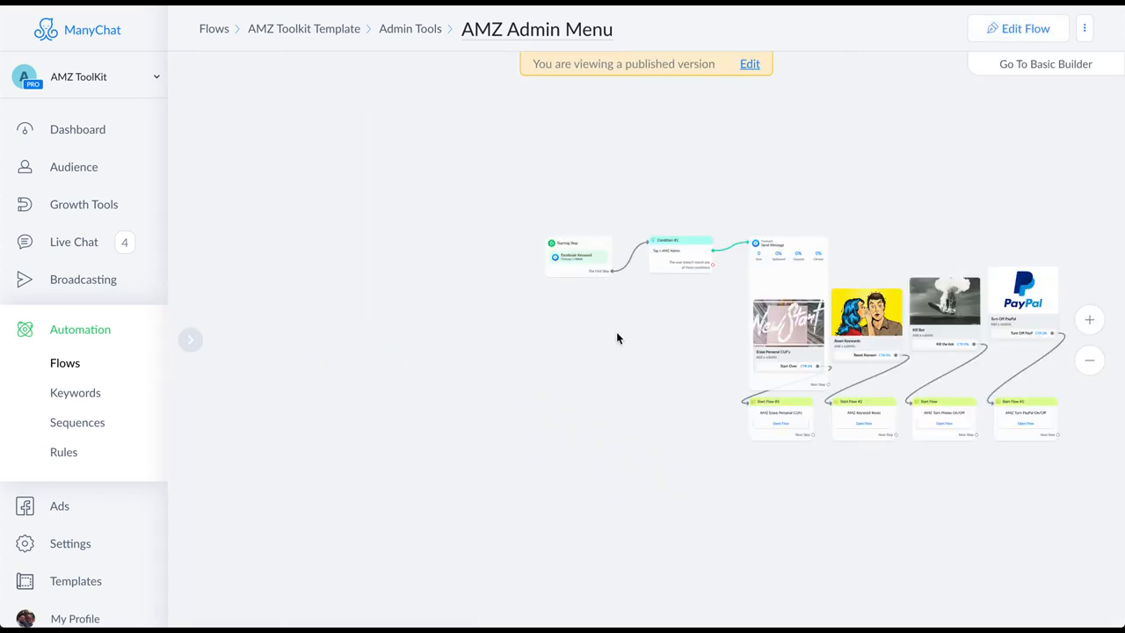
scroll(616, 331, up, 3)
drag(596, 303, 557, 505)
scroll(557, 505, up, 3)
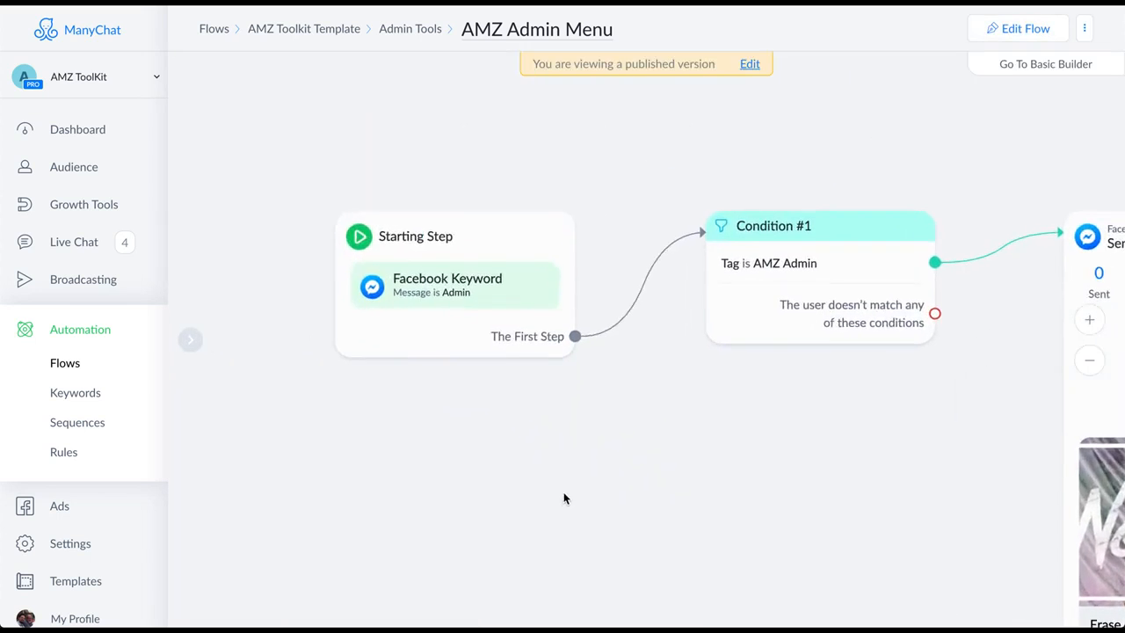
drag(612, 396, 414, 409)
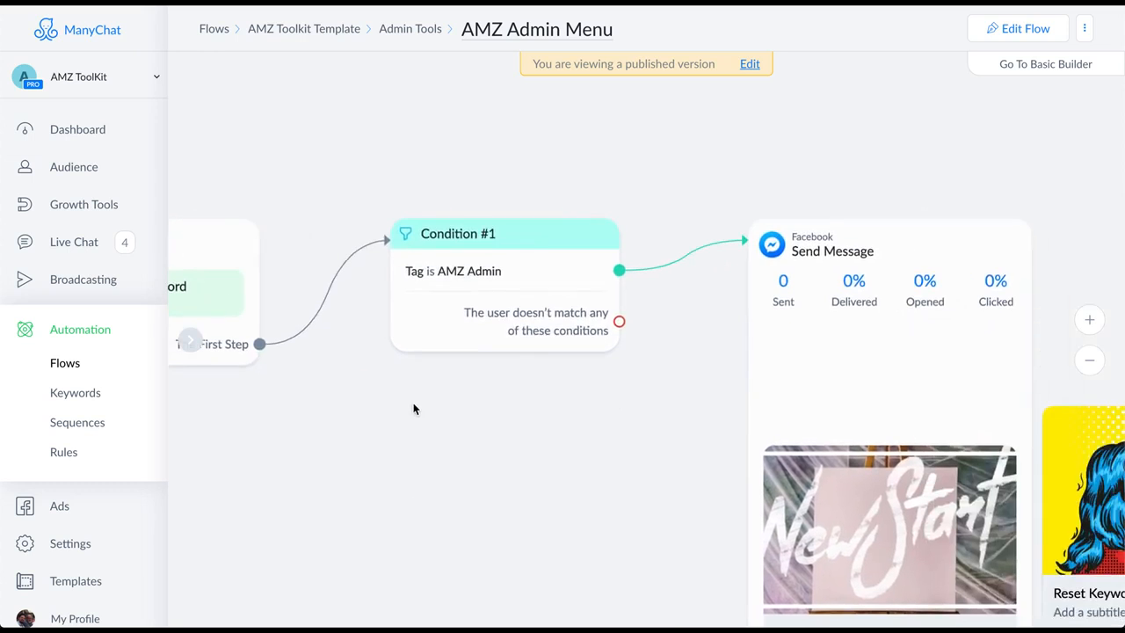
Examine the AMZ Admin Menu message's gallery cards and the flow that each card's button starts
drag(464, 343, 300, 350)
drag(439, 407, 276, 238)
scroll(432, 316, down, 2)
scroll(346, 280, down, 1)
scroll(275, 238, down, 1)
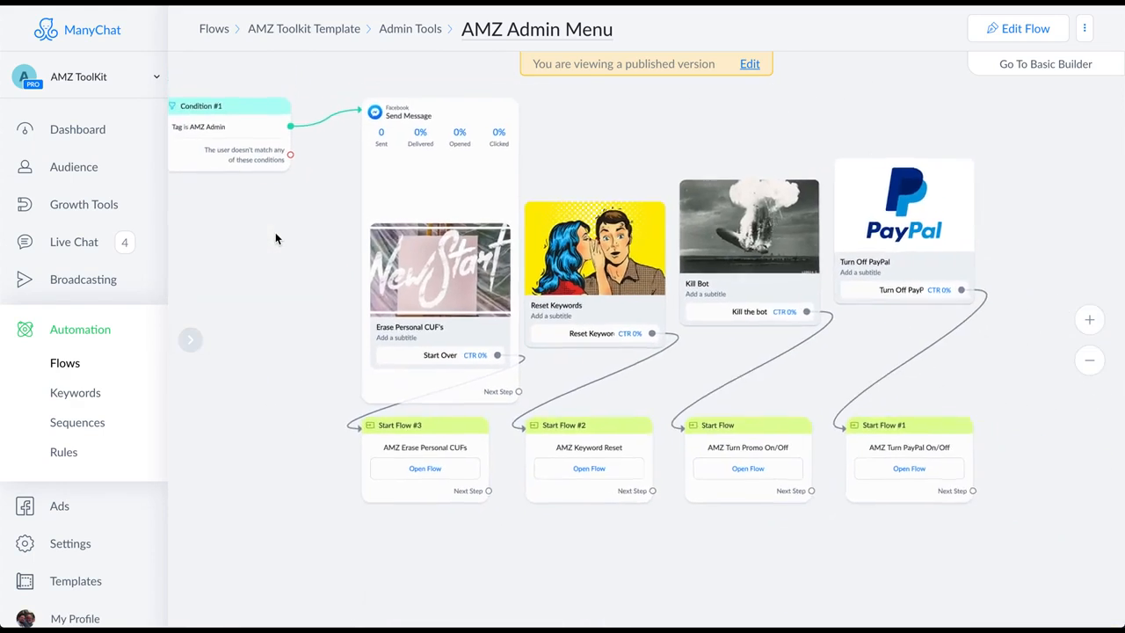